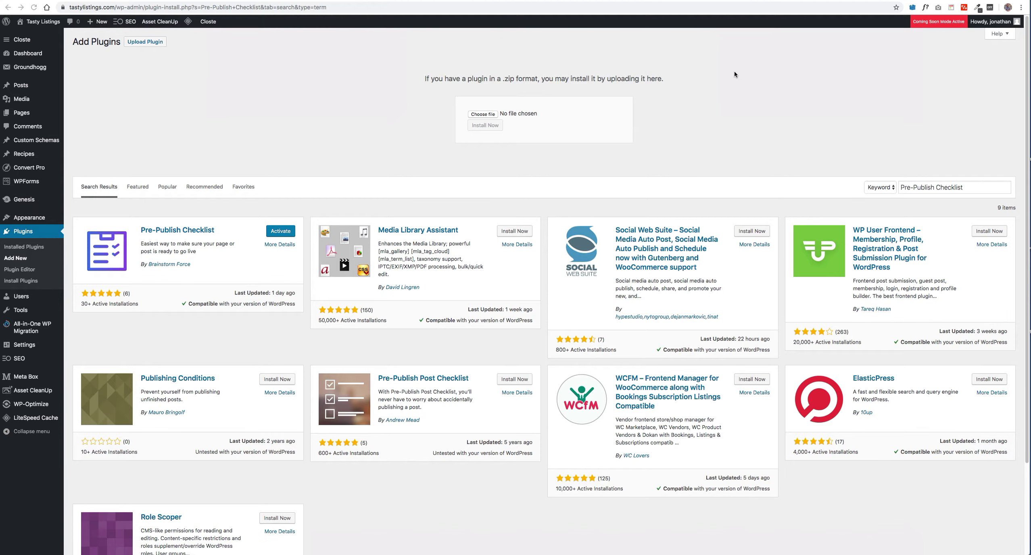
Step: Select the author name 'Brainstorm Force' in the Pre-Publish Checklist search results
key("super+t")
key("super+w")
left_click_drag(195, 262, 148, 266)
key("super+c")
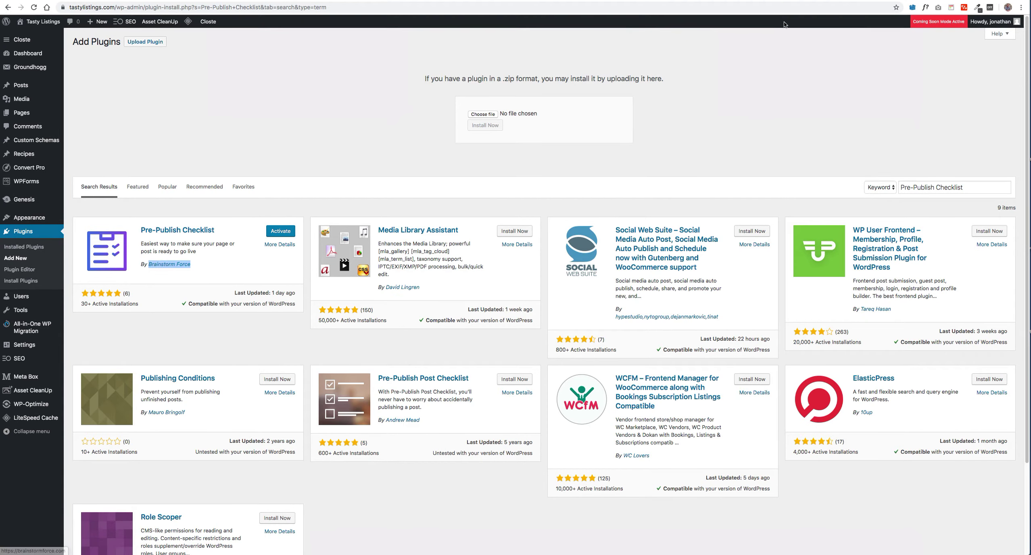
Step: Go to wordpress.org in a new browser tab
key("super+t")
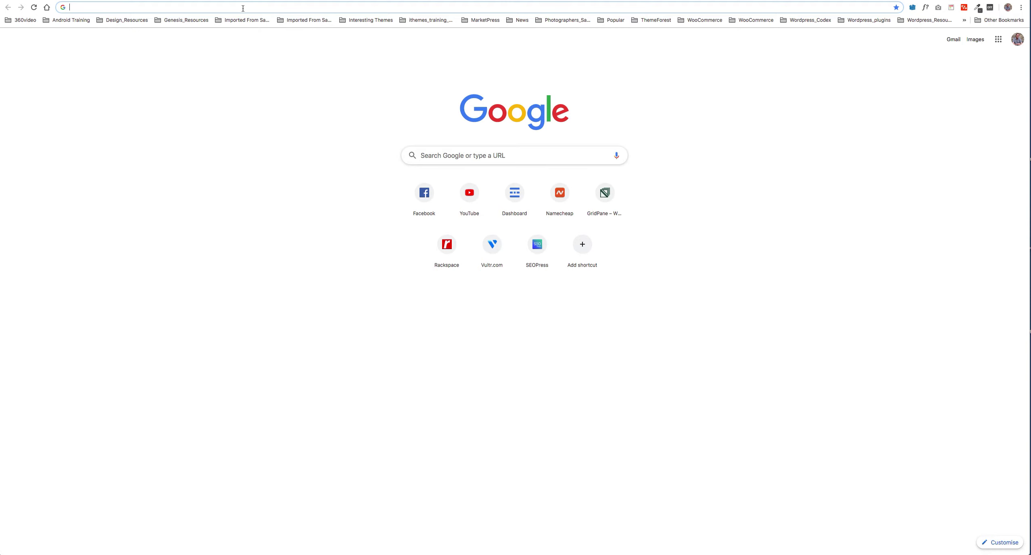
type("wordpess")
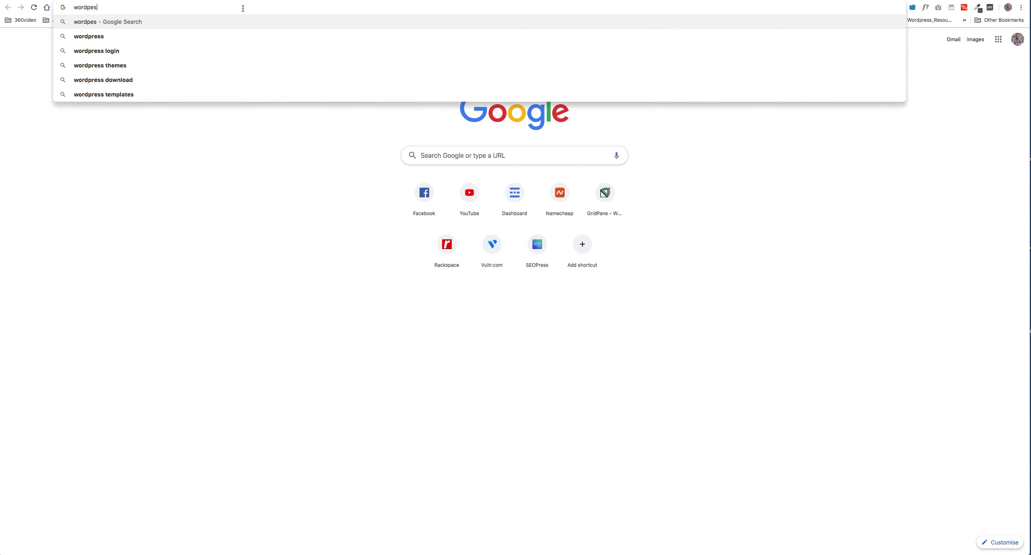
key("BackSpace")
key("BackSpace")
key("BackSpace")
type("ress")
key("Return")
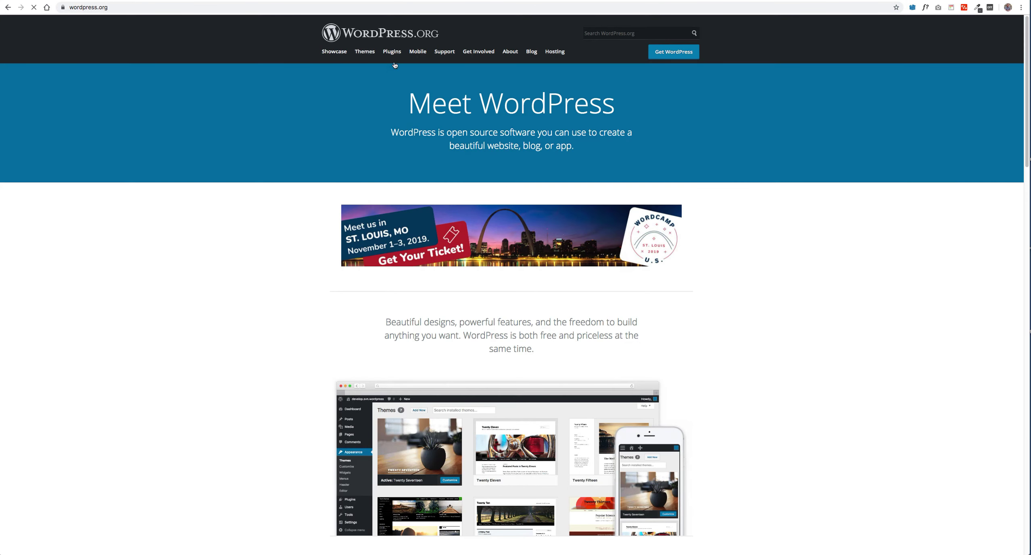
Step: Search the plugin directory for 'Brainstorm Force' and scroll through the results
left_click(393, 54)
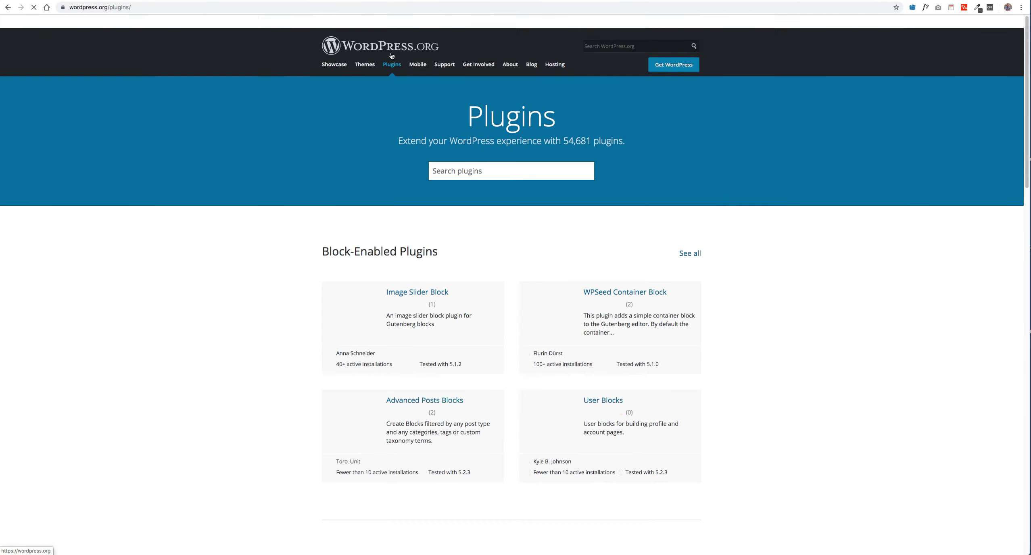
left_click(460, 171)
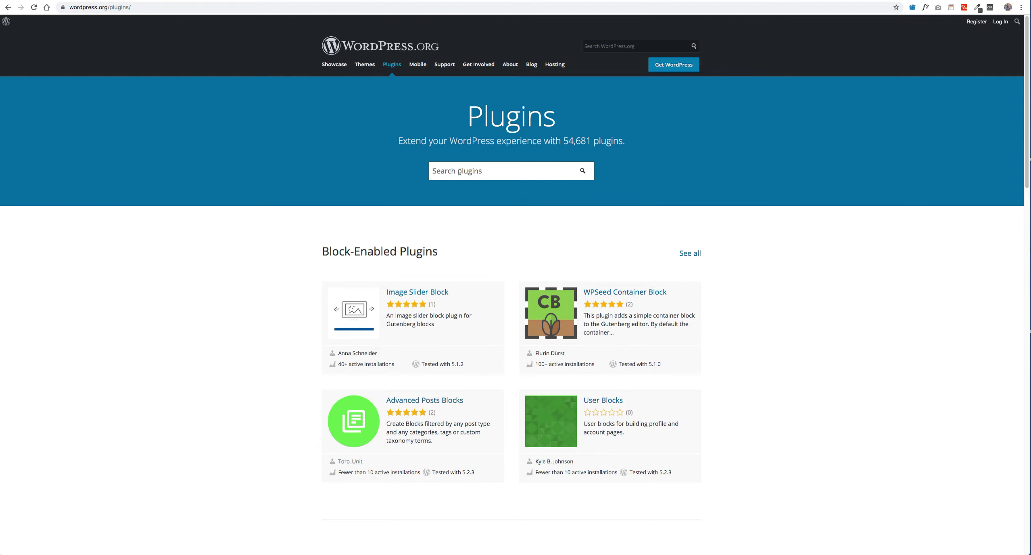
key("super+v")
key("Return")
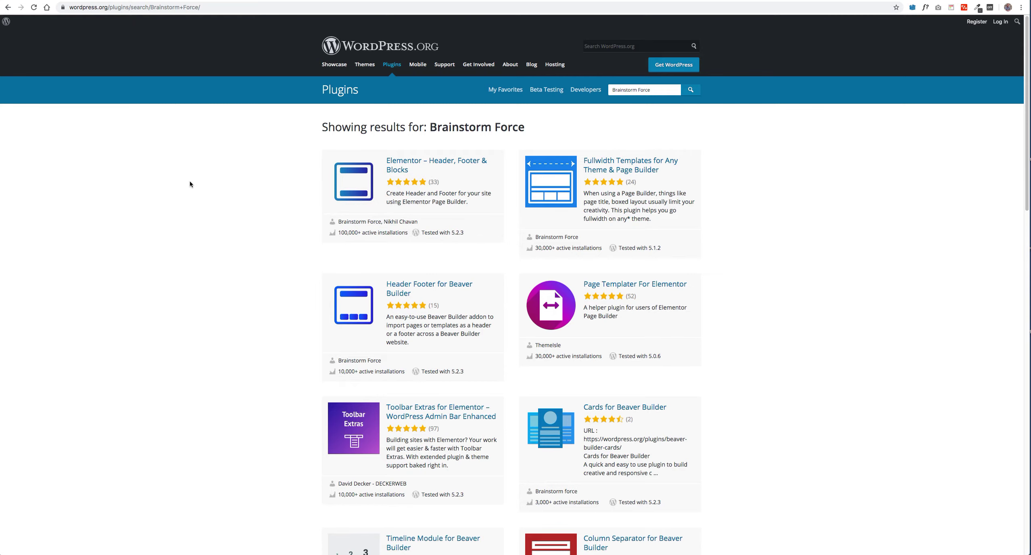
left_click_drag(338, 221, 381, 222)
scroll(805, 286, "down", 1)
scroll(815, 282, "down", 8)
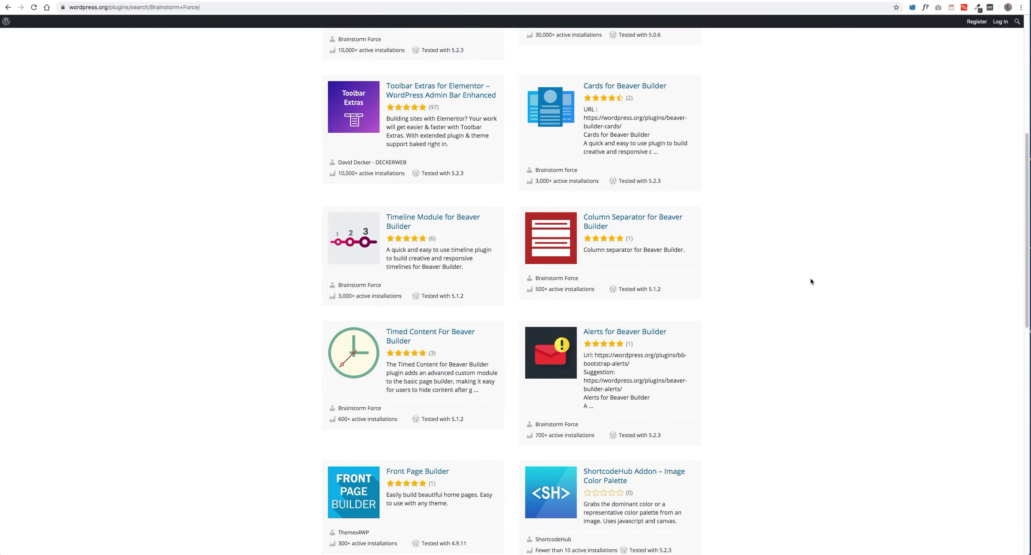
scroll(826, 283, "down", 4)
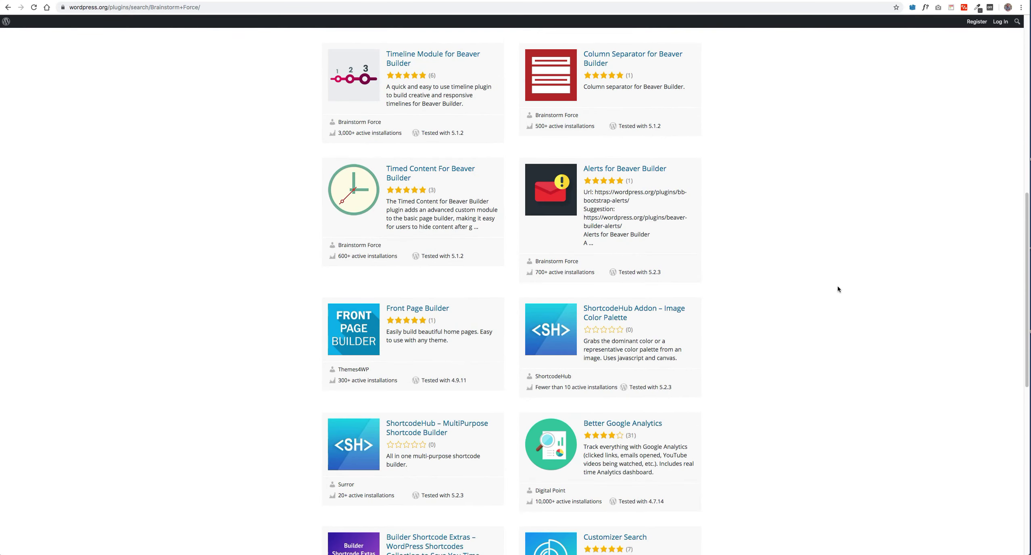
scroll(837, 286, "down", 5)
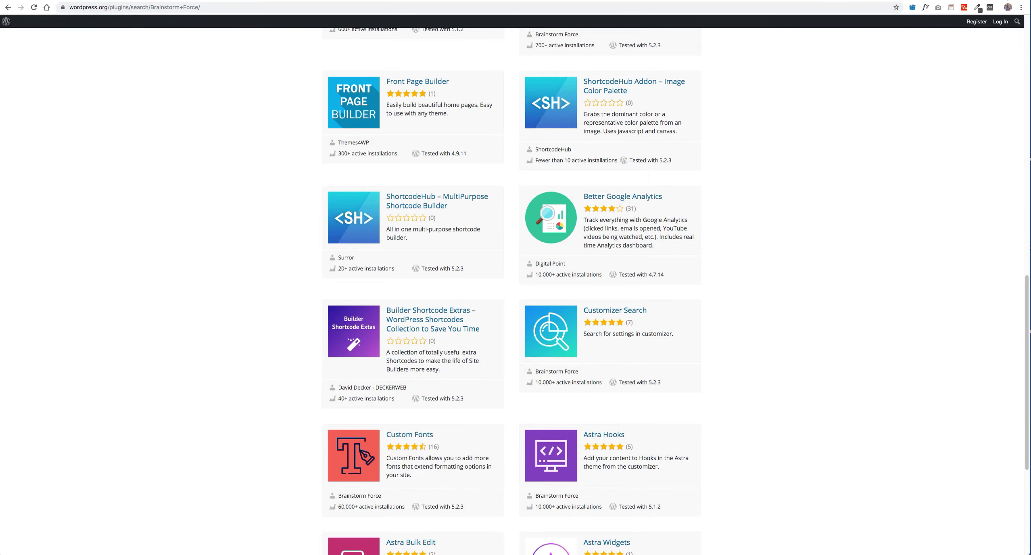
key("super+t")
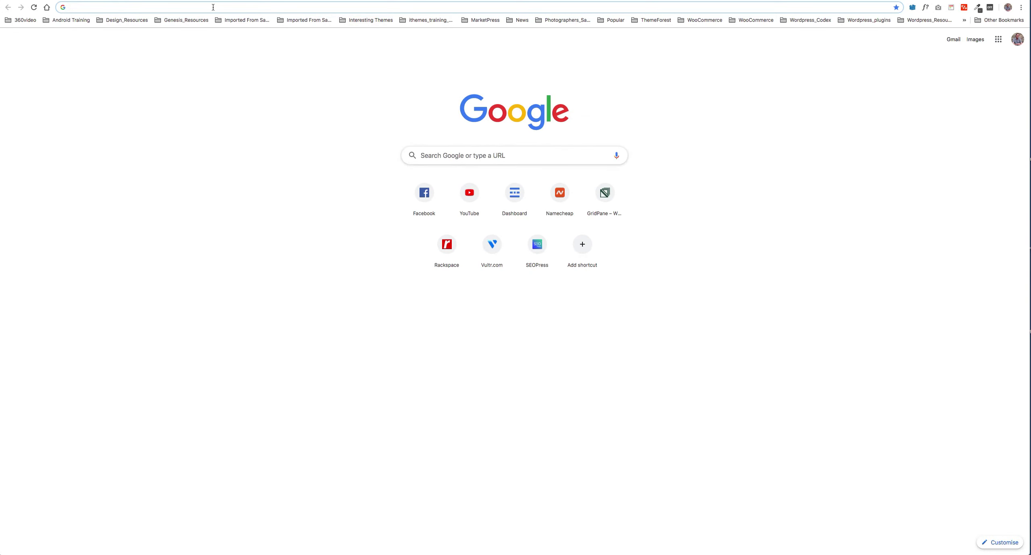
Step: Visit wpastra.com, dismiss the notification popup and browse the homepage
type("wpastra.com")
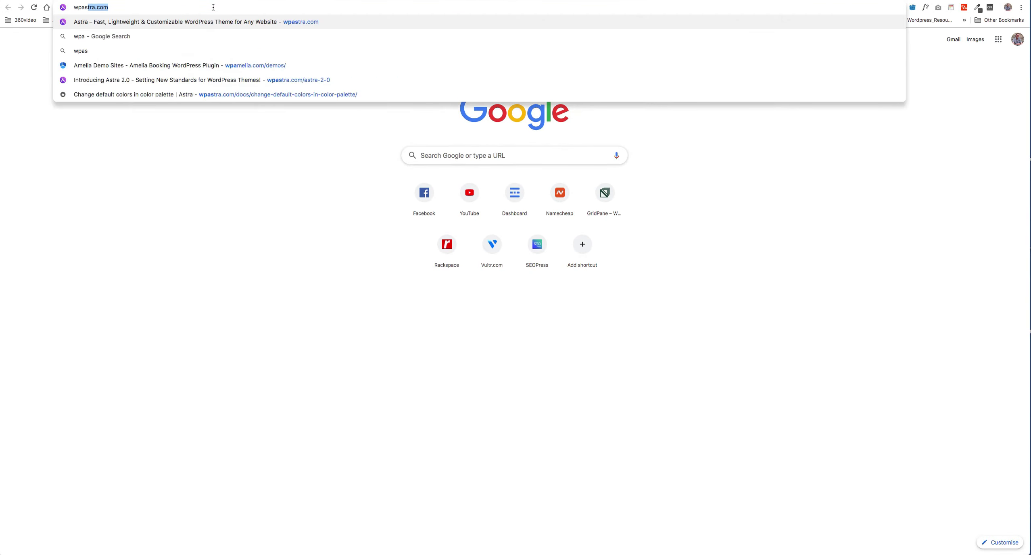
key("Return")
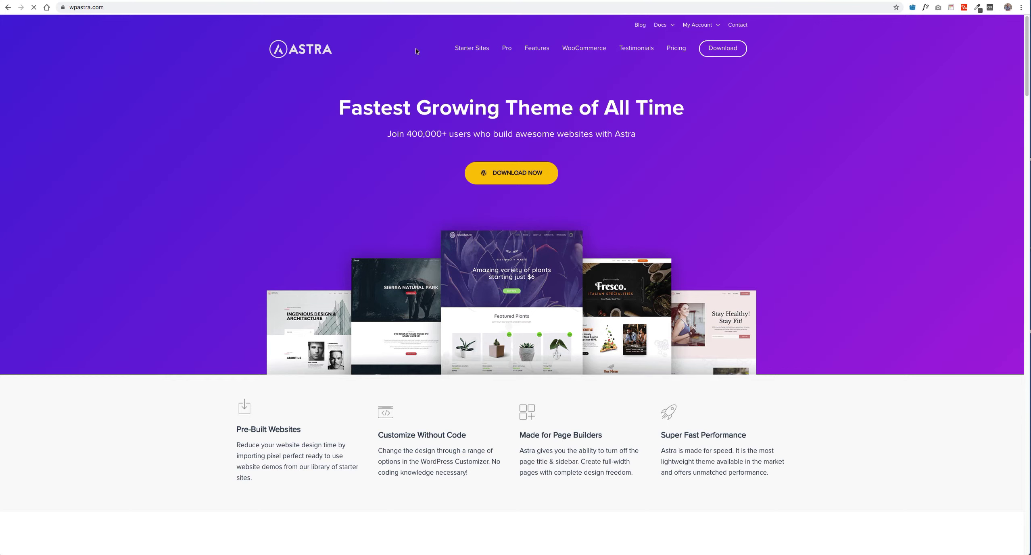
left_click(515, 65)
mouse_move(700, 25)
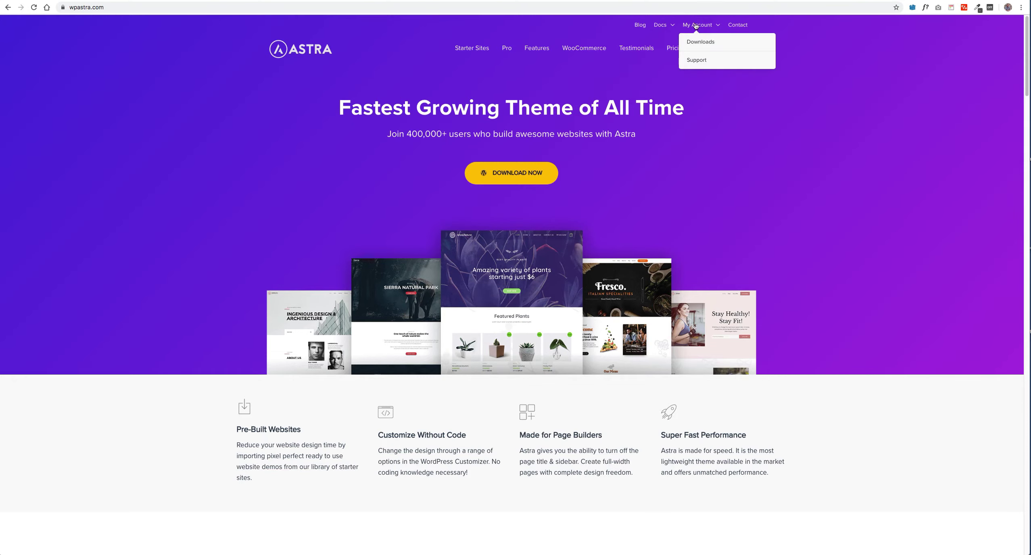
scroll(815, 121, "down", 12)
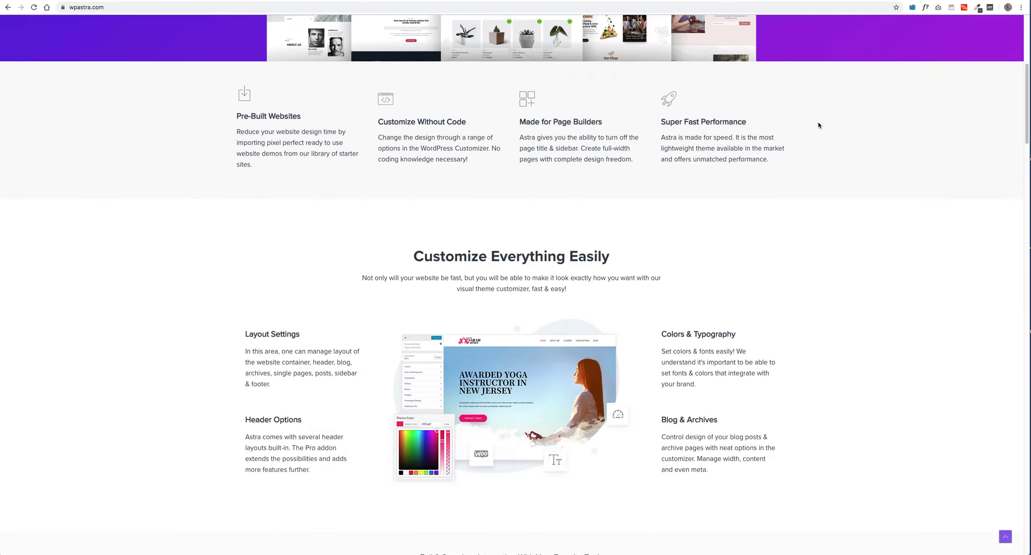
scroll(835, 126, "down", 20)
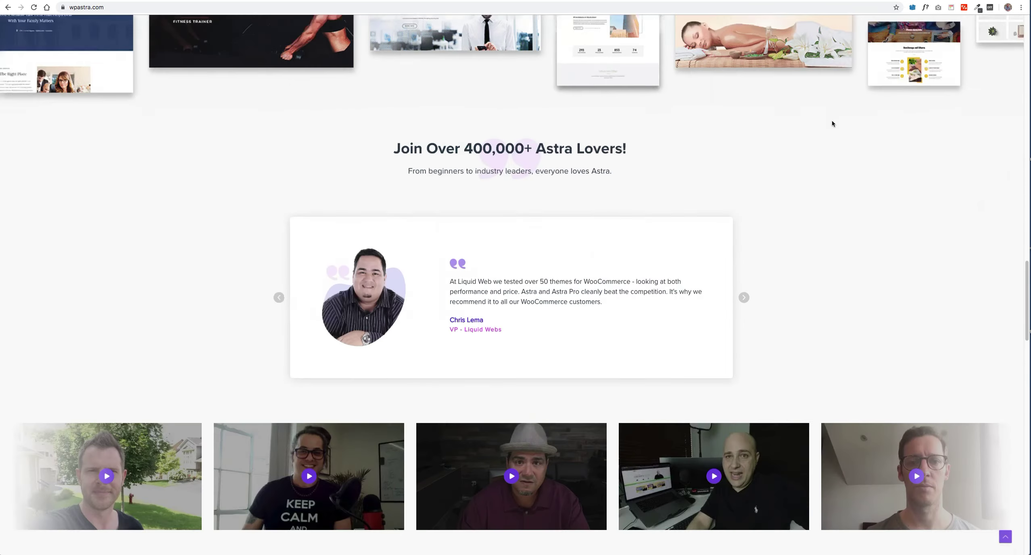
scroll(832, 120, "up", 20)
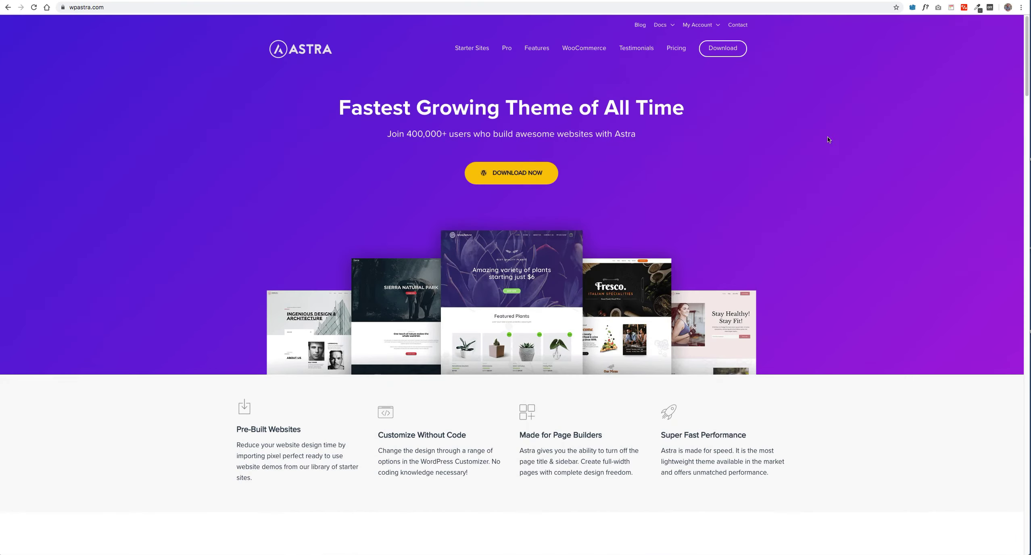
Step: Open Astra's pricing page and jump to the full list of Astra Pro features
left_click(673, 51)
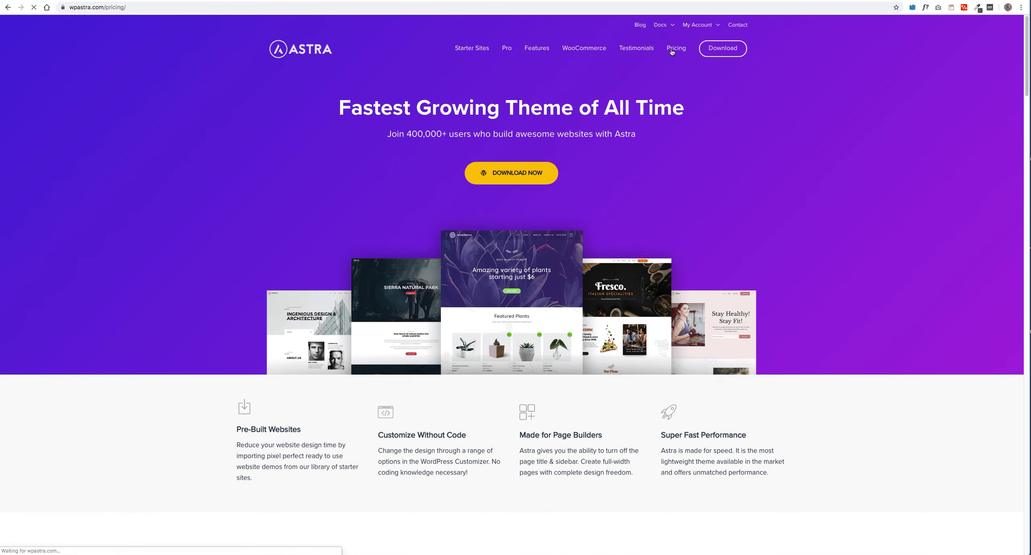
scroll(870, 208, "down", 4)
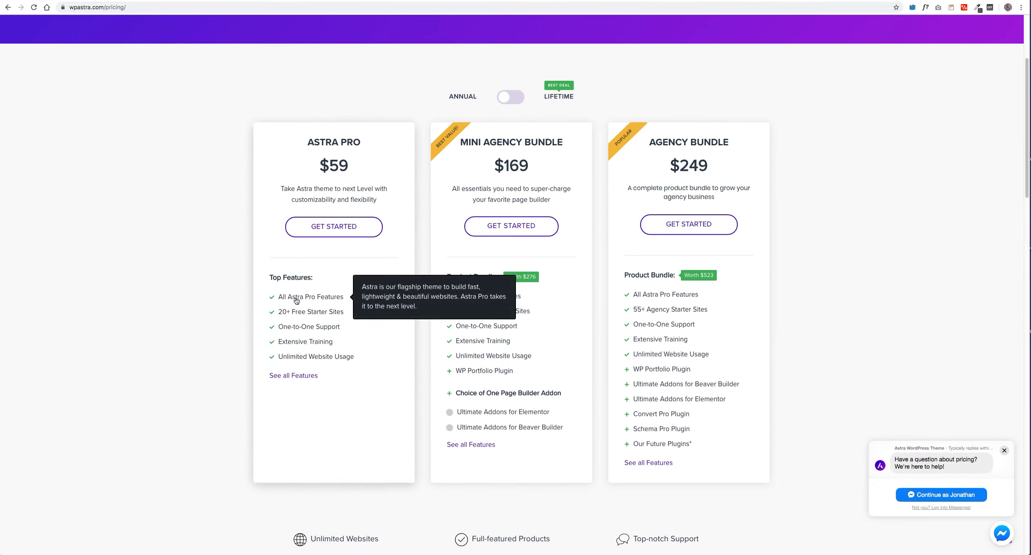
mouse_move(292, 311)
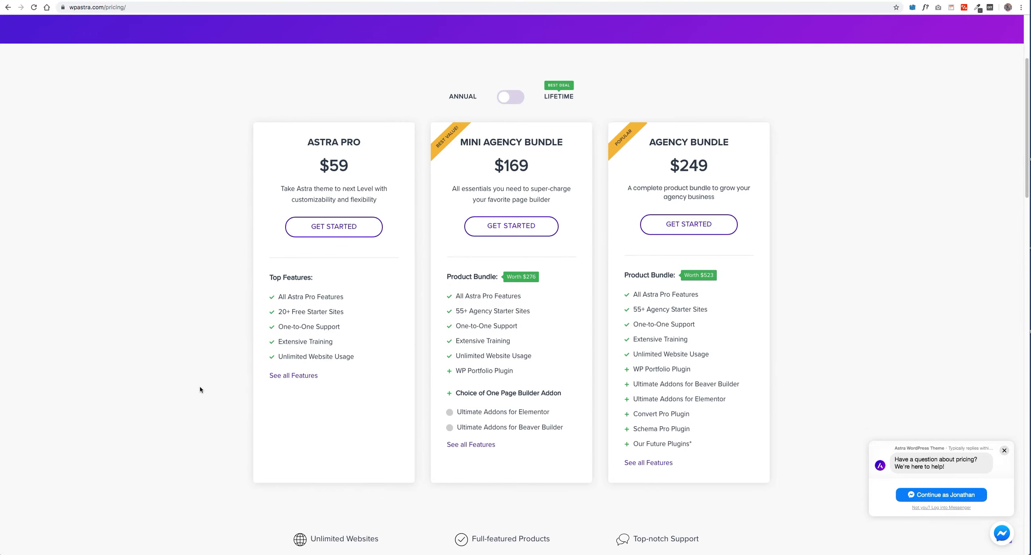
left_click(295, 376)
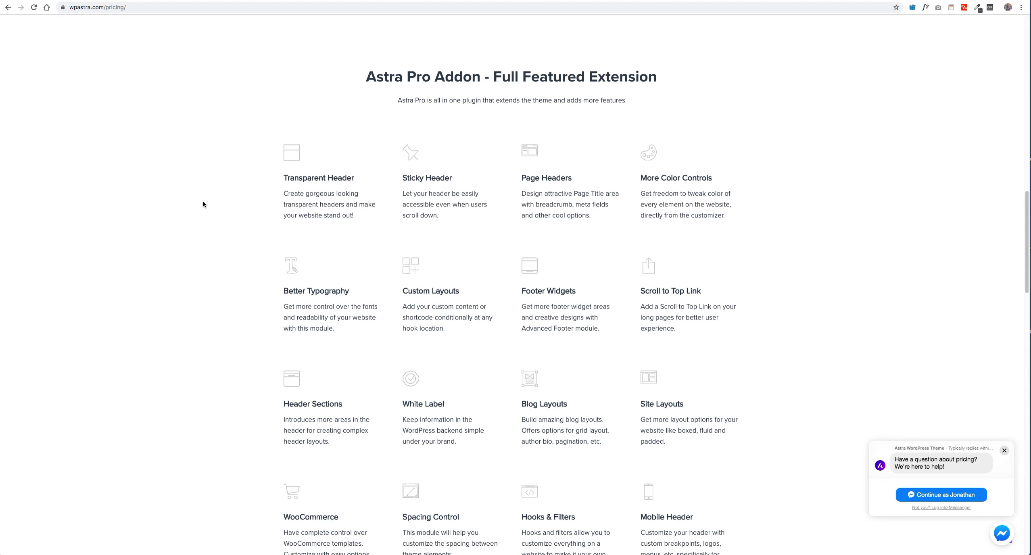
scroll(185, 202, "up", 20)
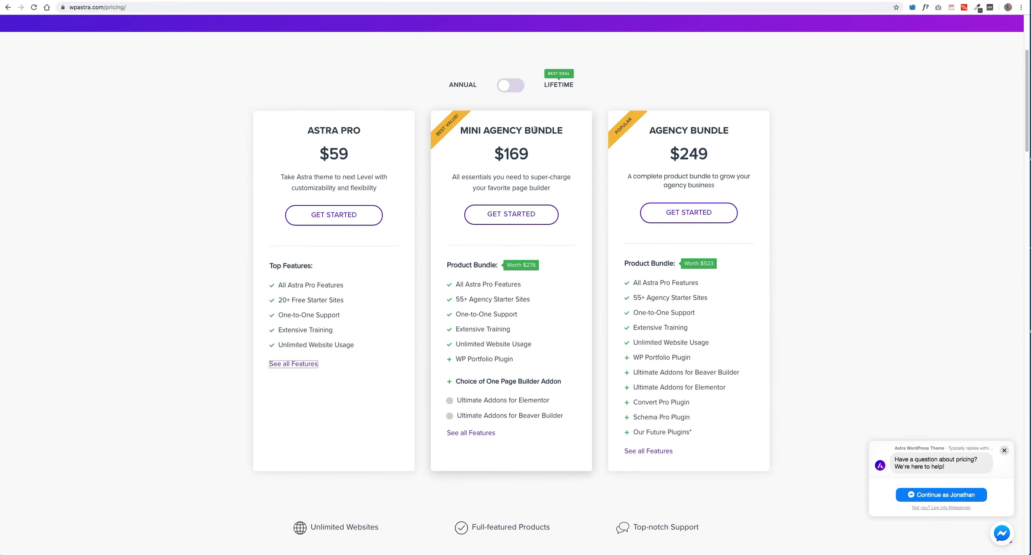
Step: Pick Ultimate Addons for Beaver Builder, view Lifetime prices, then return to the plugin results
left_click(523, 401)
left_click(507, 419)
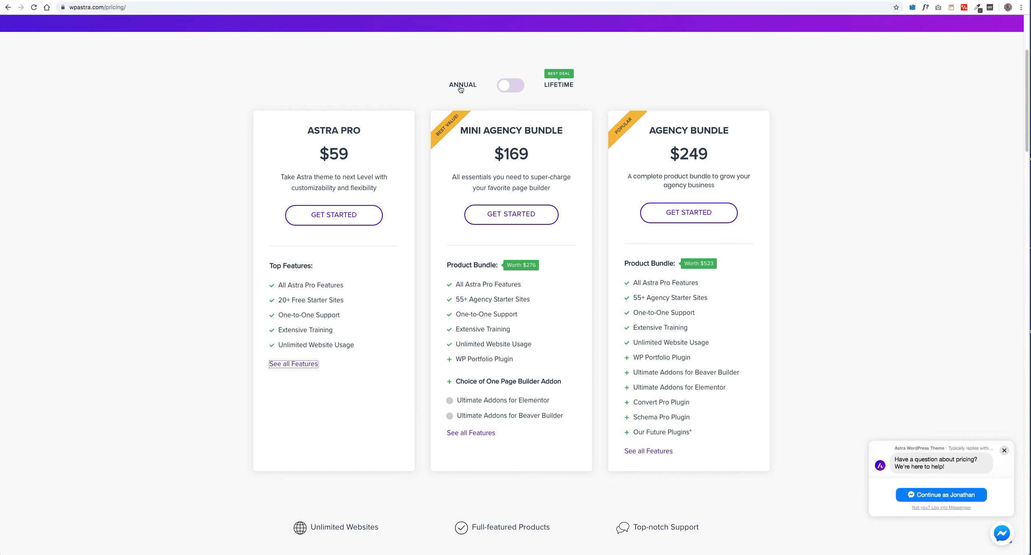
left_click(504, 89)
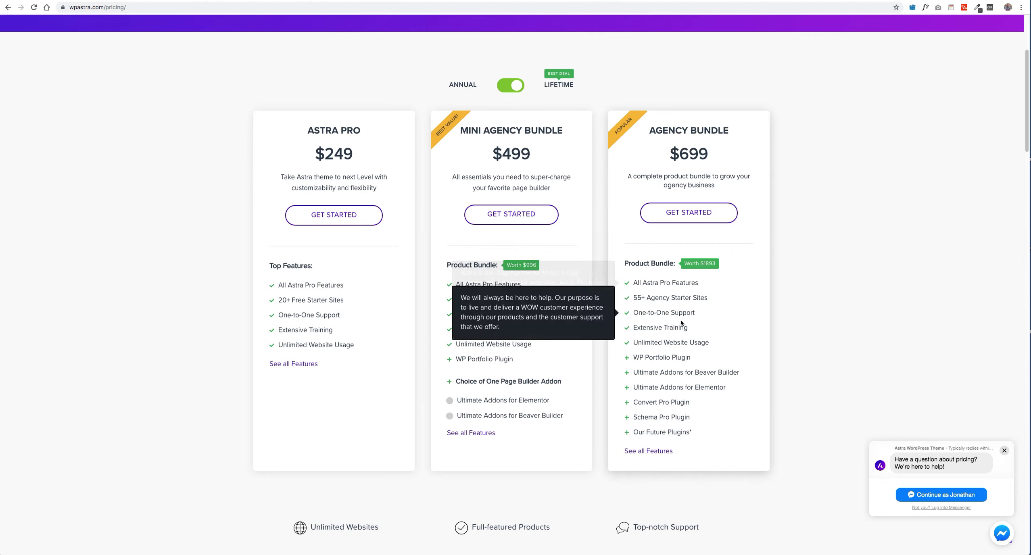
mouse_move(708, 375)
mouse_move(651, 403)
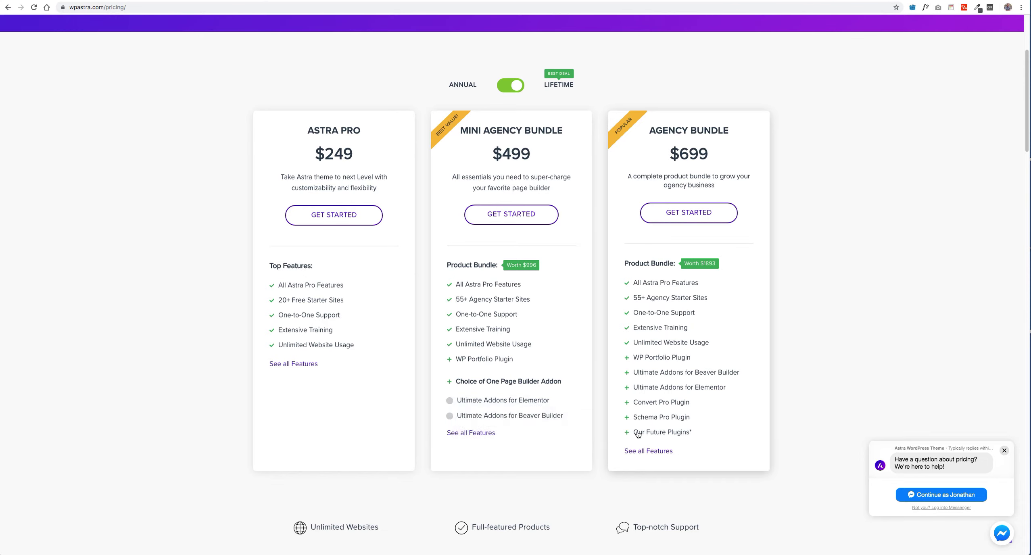
mouse_move(643, 433)
left_click_drag(659, 128, 715, 123)
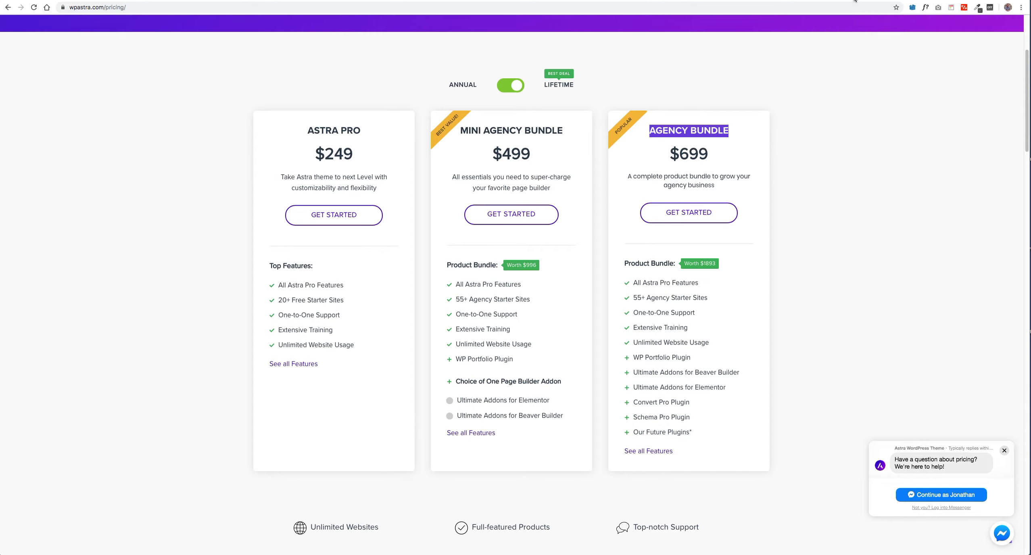
key("ctrl+Tab")
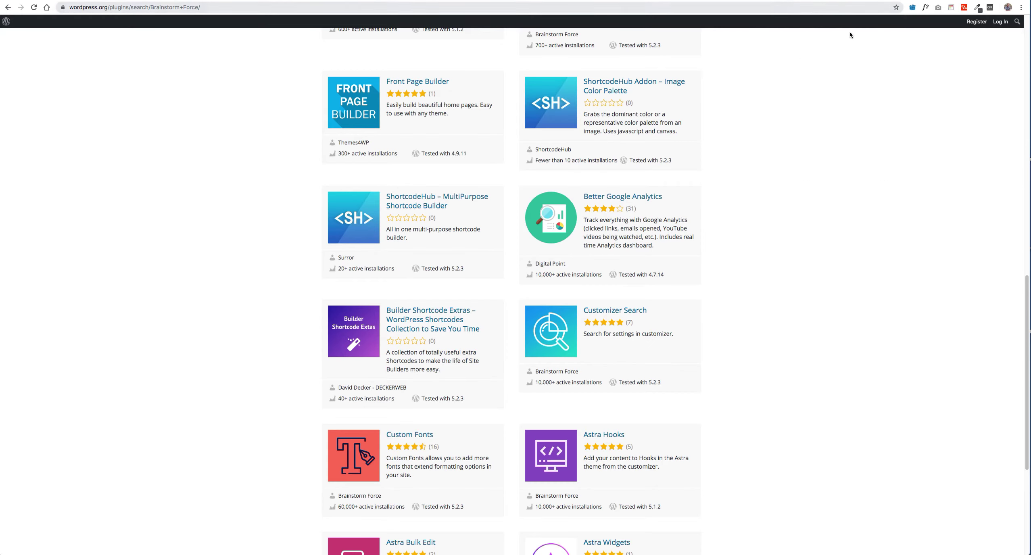
Step: Open the Pre-Publish Checklist plugin page and scroll through its description
scroll(808, 165, "up", 15)
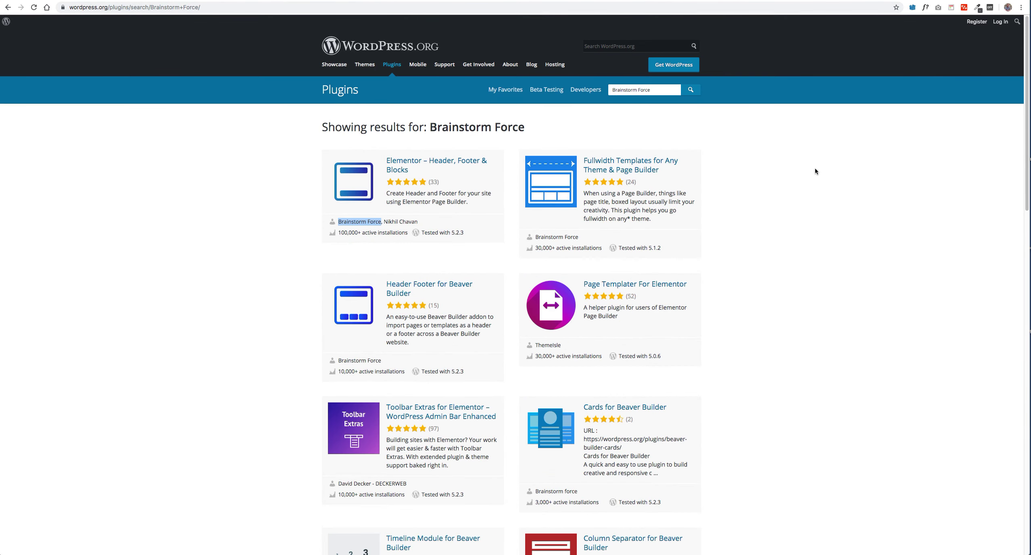
mouse_move(1012, 4)
left_click(685, 9)
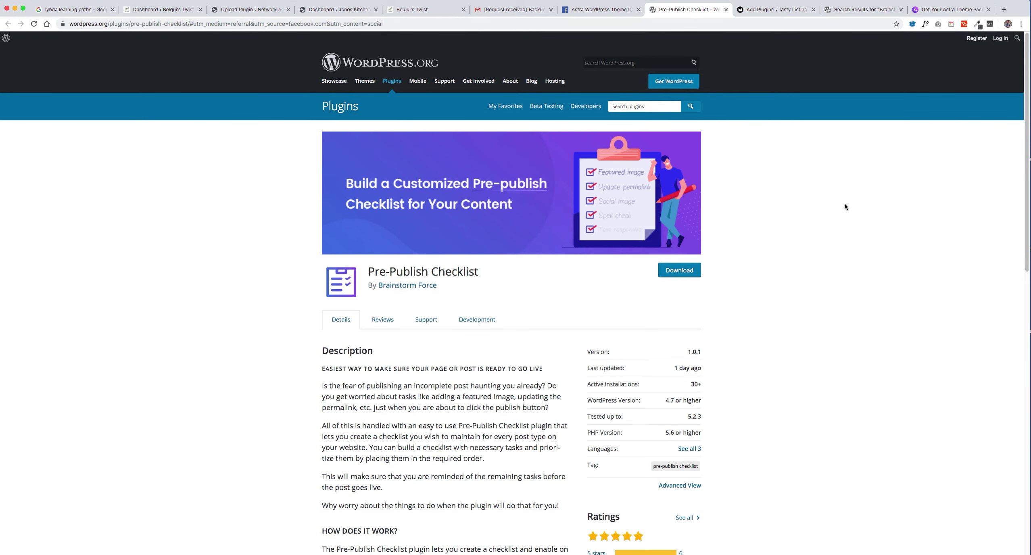
scroll(827, 228, "down", 5)
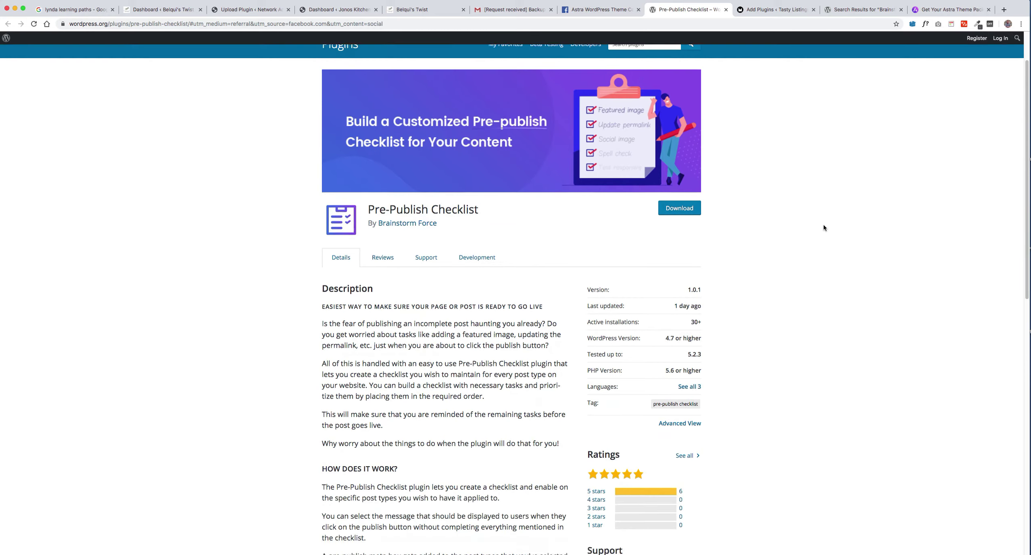
scroll(820, 225, "down", 3)
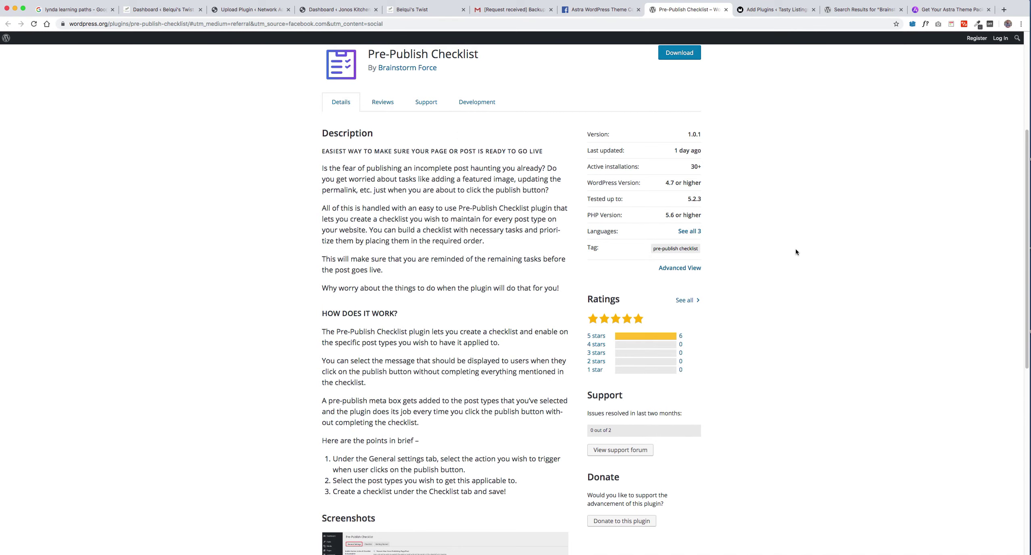
scroll(793, 248, "down", 6)
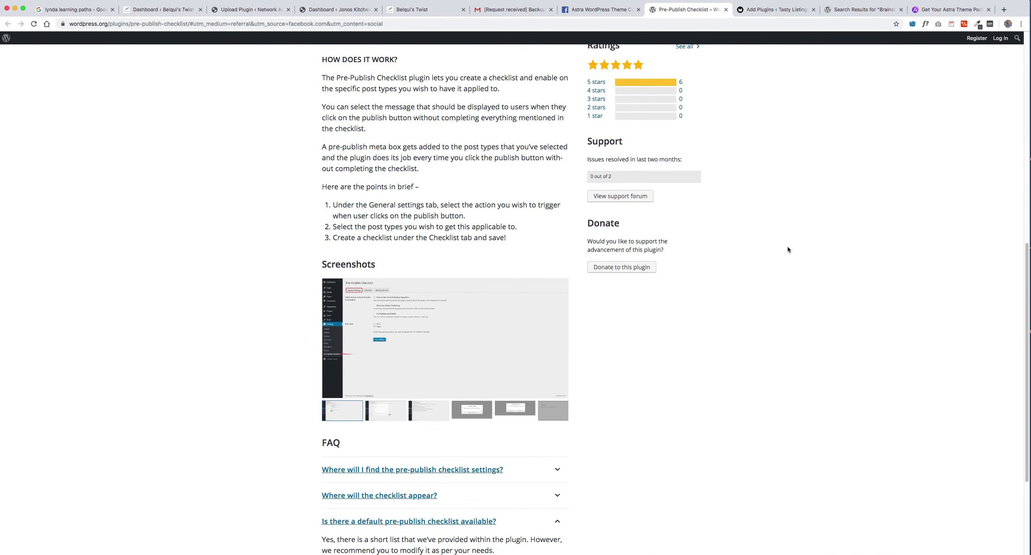
scroll(790, 248, "down", 5)
scroll(387, 242, "up", 1)
Step: Look through the plugin screenshots, including the publish warning and post editor checklist
left_click(382, 229)
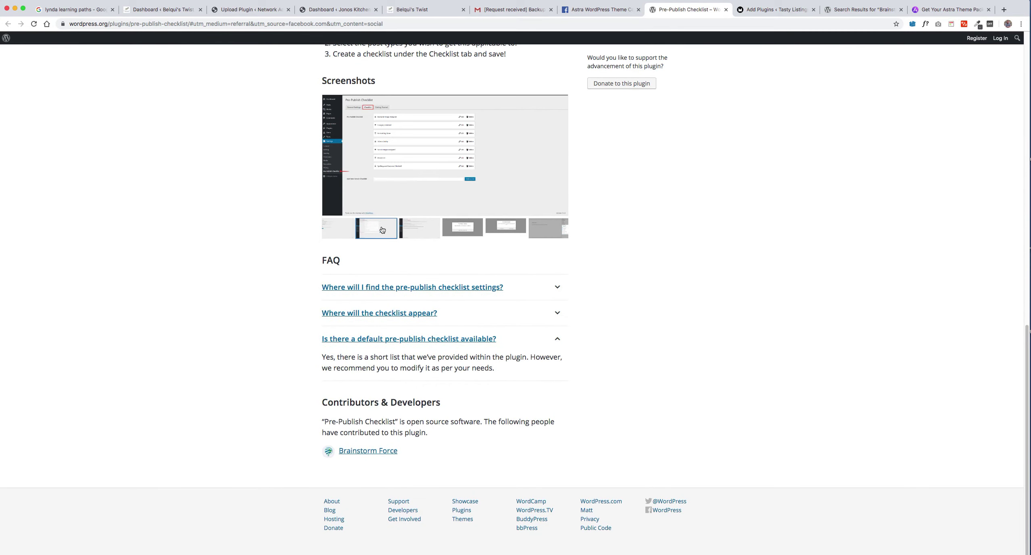
left_click(428, 230)
left_click(452, 227)
left_click(487, 221)
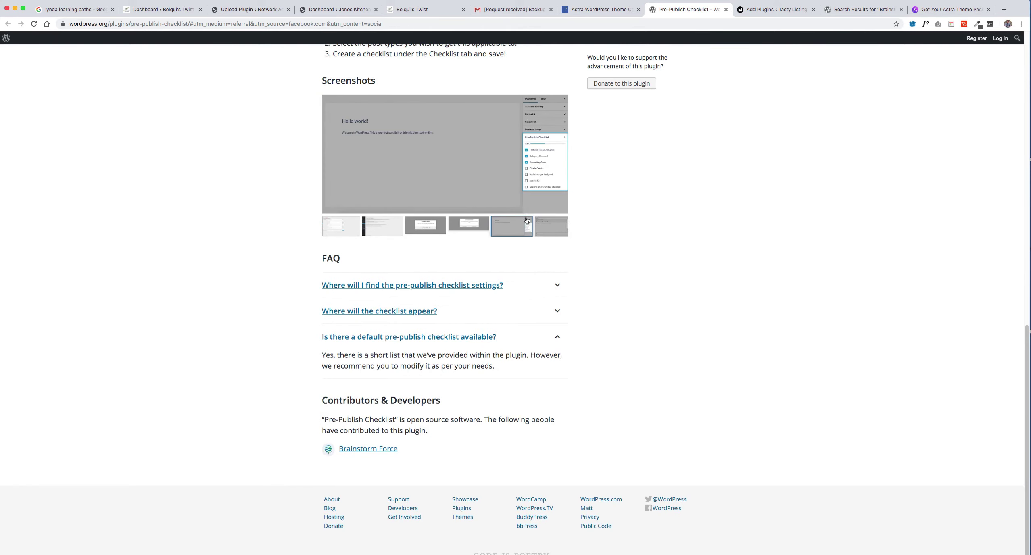
left_click(556, 233)
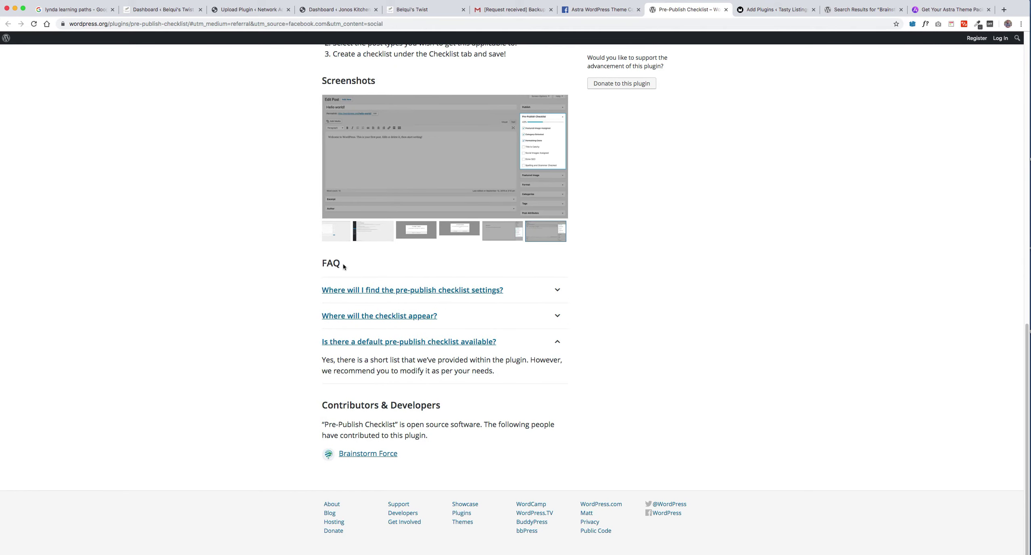
Step: Expand the FAQ entries on settings location, checklist placement and default checklist
double_click(327, 263)
left_click(253, 297)
left_click(558, 291)
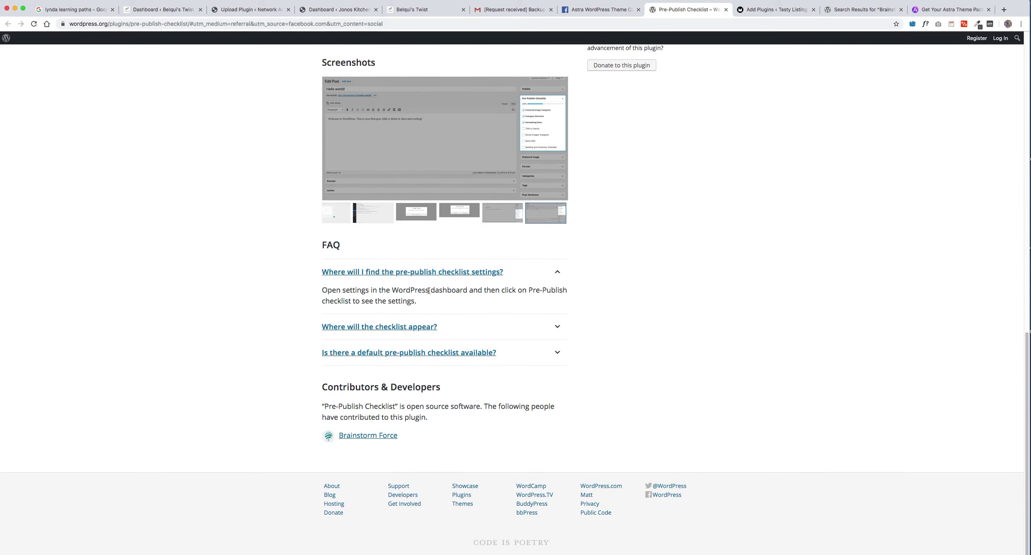
left_click(557, 326)
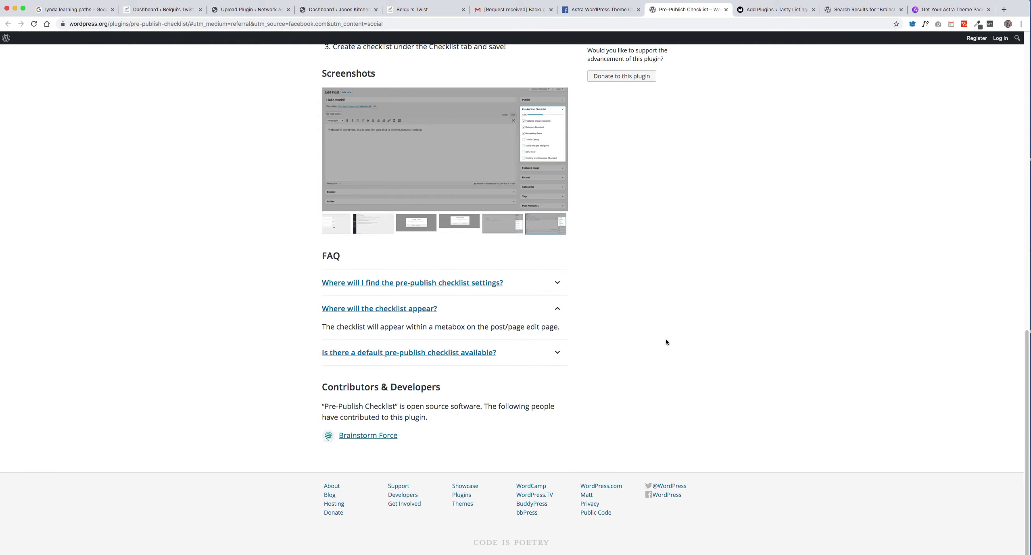
left_click(557, 352)
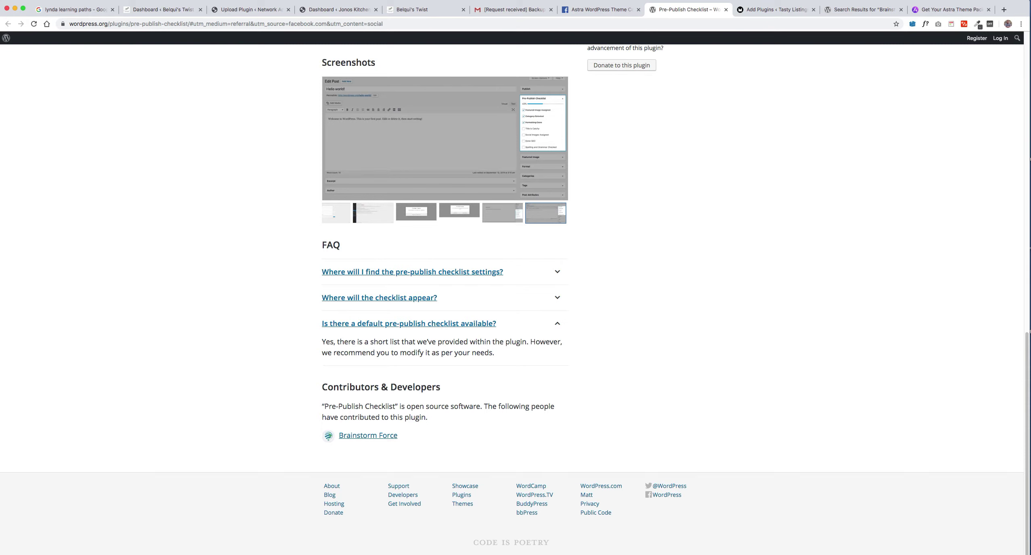
left_click(775, 10)
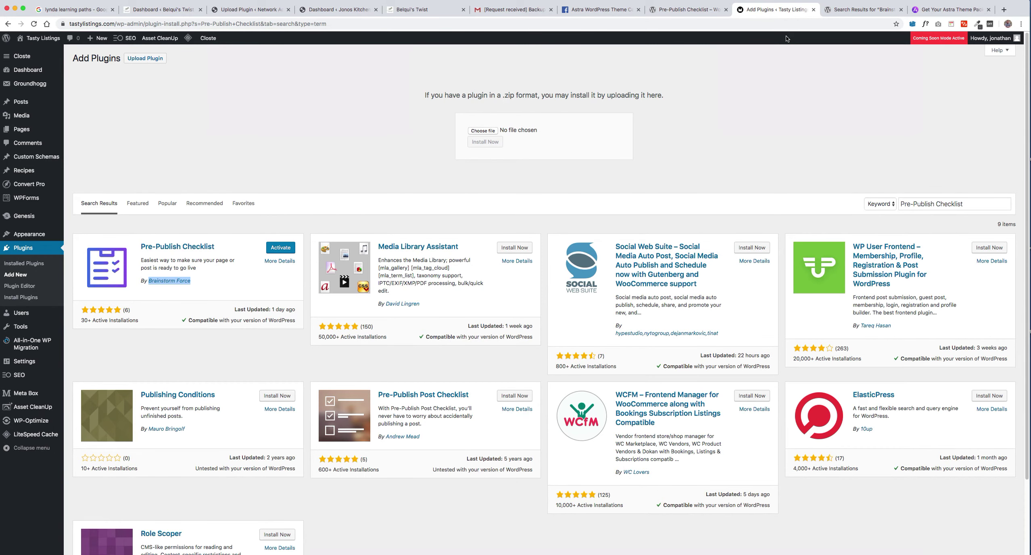
Step: Activate the Pre-Publish Checklist plugin from the Add Plugins search results
left_click(797, 92)
triple_click(945, 201)
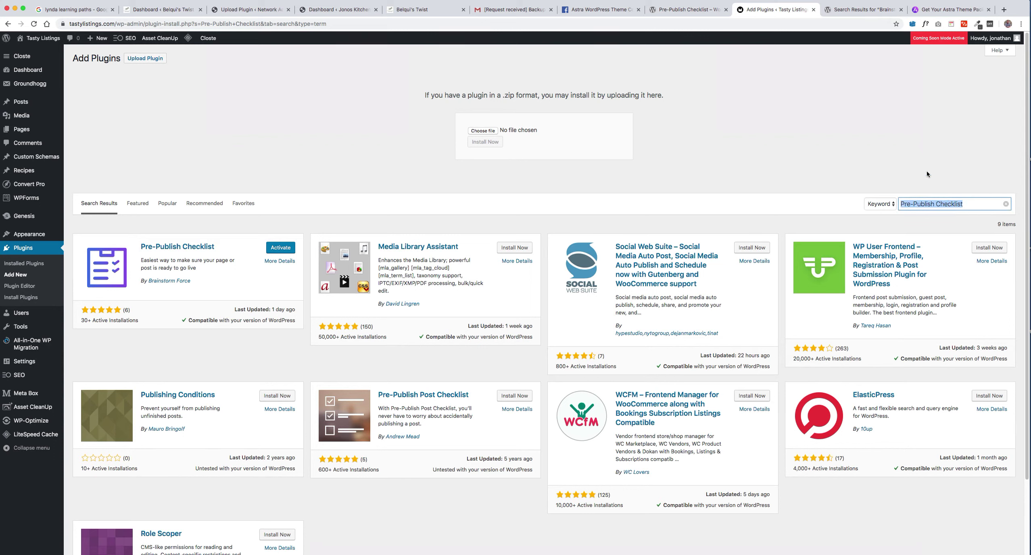
left_click(265, 92)
triple_click(82, 57)
left_click(106, 59)
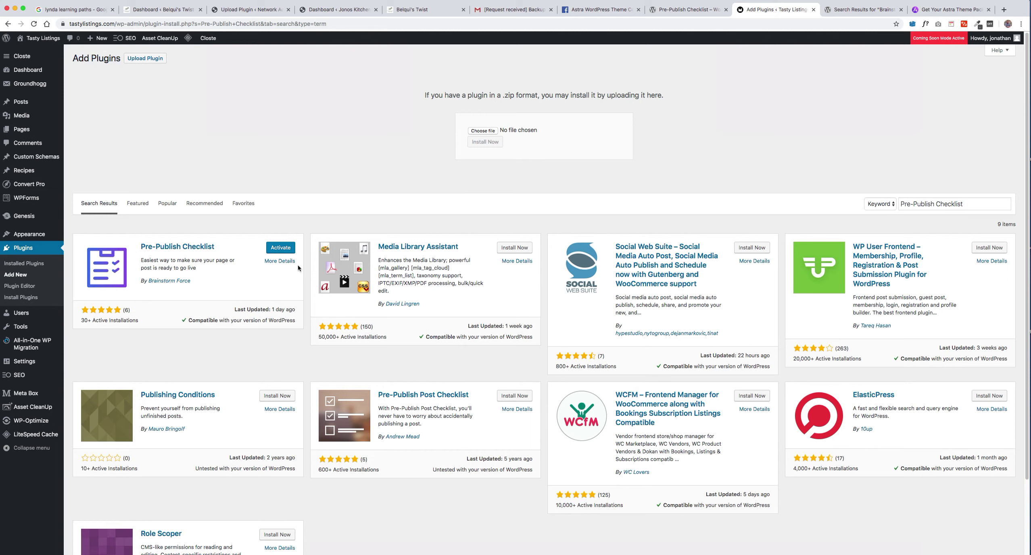
left_click(280, 248)
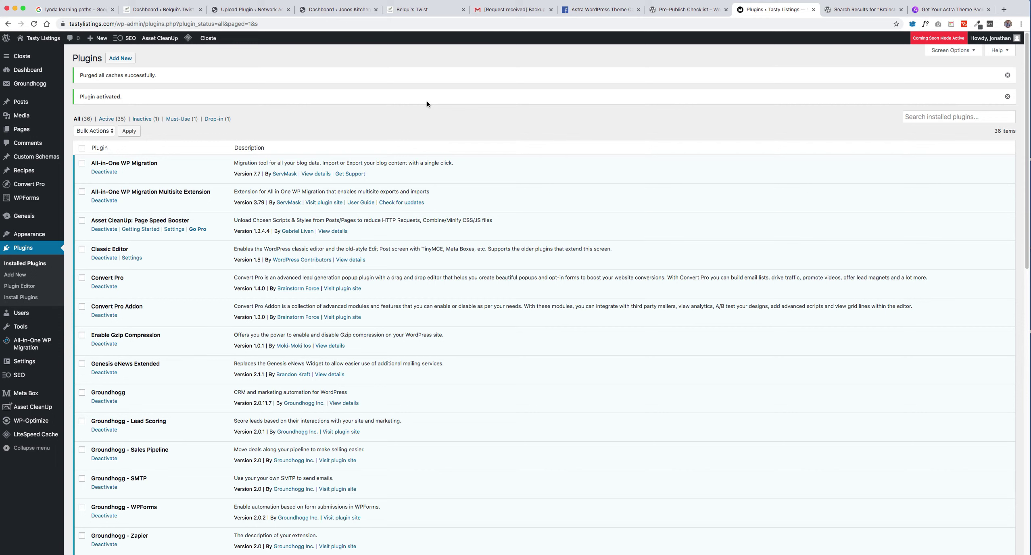
mouse_move(27, 366)
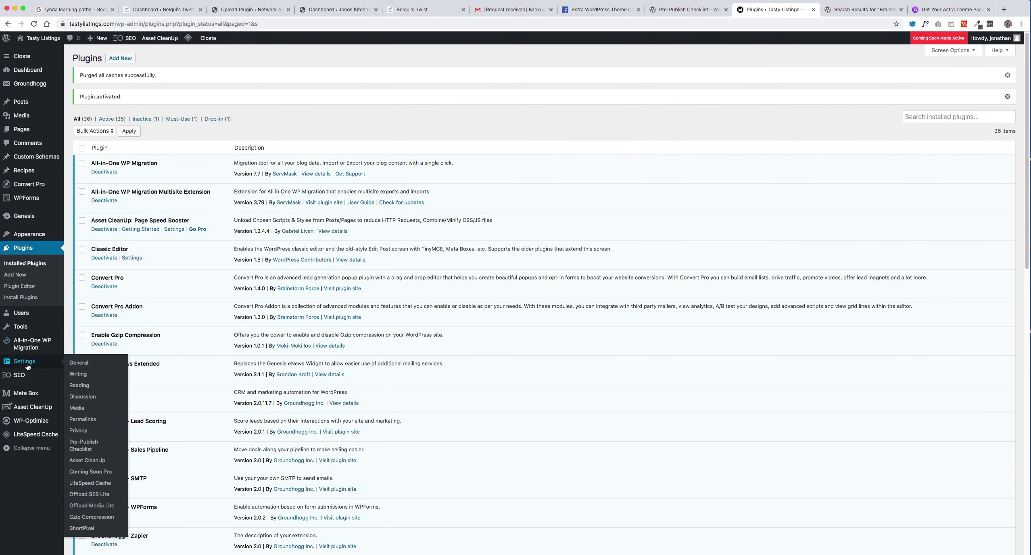
Step: In Settings > Pre-Publish Checklist, choose 'Prevent User from Publishing Page/Post' for Posts and Pages
left_click(85, 445)
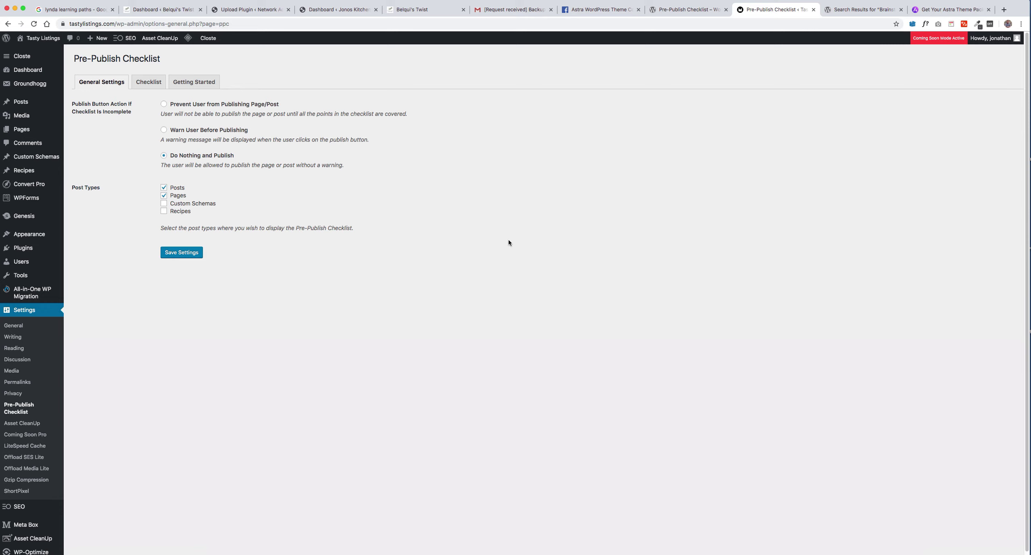
scroll(538, 269, "down", 1)
scroll(542, 275, "up", 1)
left_click(164, 104)
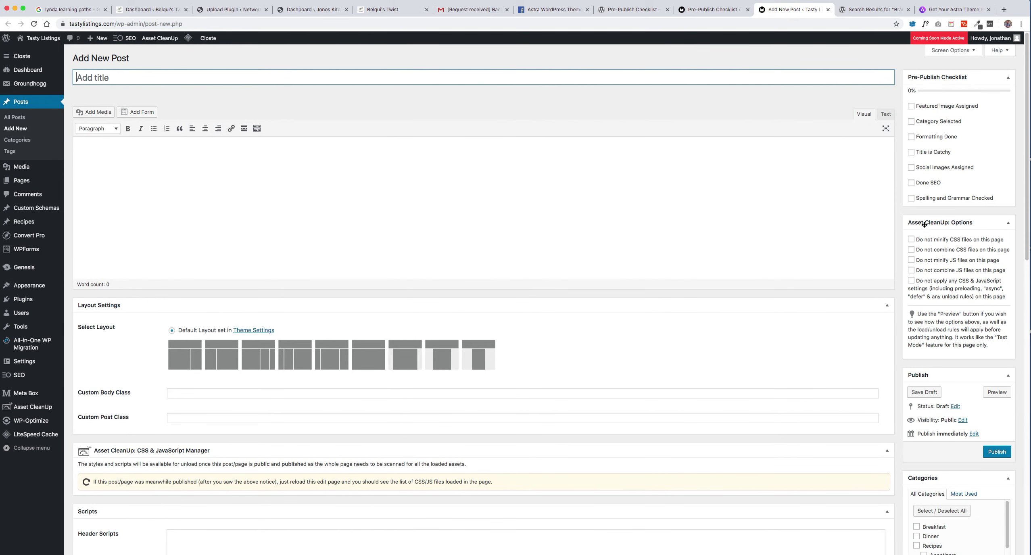
Step: Collapse the Asset CleanUp, Publish, Categories, Tags and Visibility Settings boxes in the post sidebar
left_click(1007, 222)
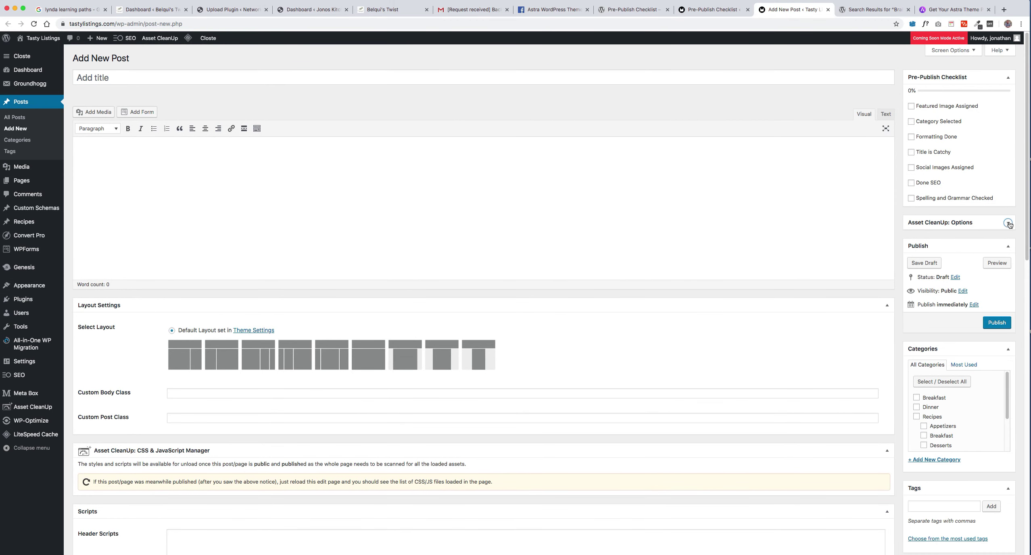
left_click(1008, 247)
left_click(1008, 271)
left_click(1008, 293)
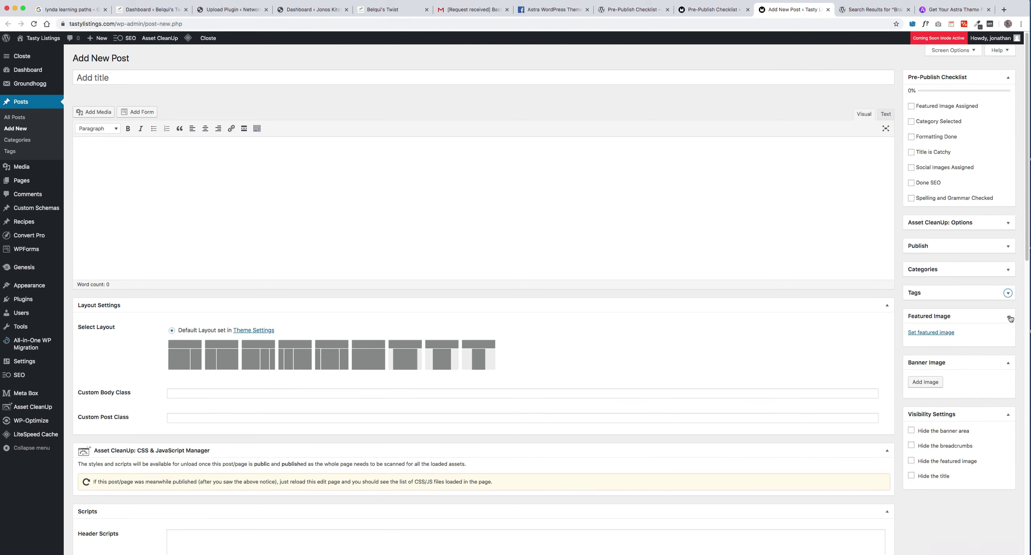
left_click(1008, 414)
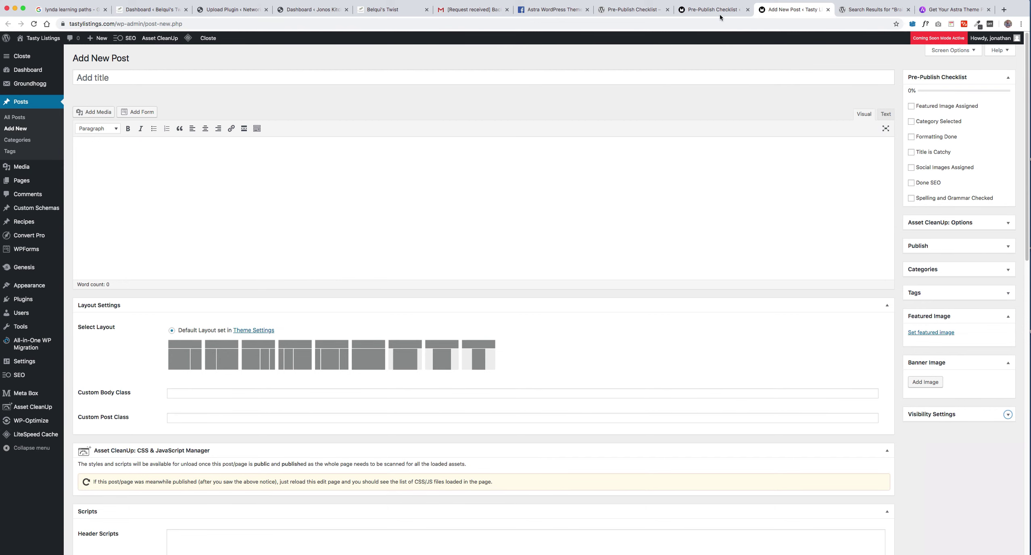
Step: On the Checklist tab, add the item 'Have I added process photos?' to the list
left_click(700, 9)
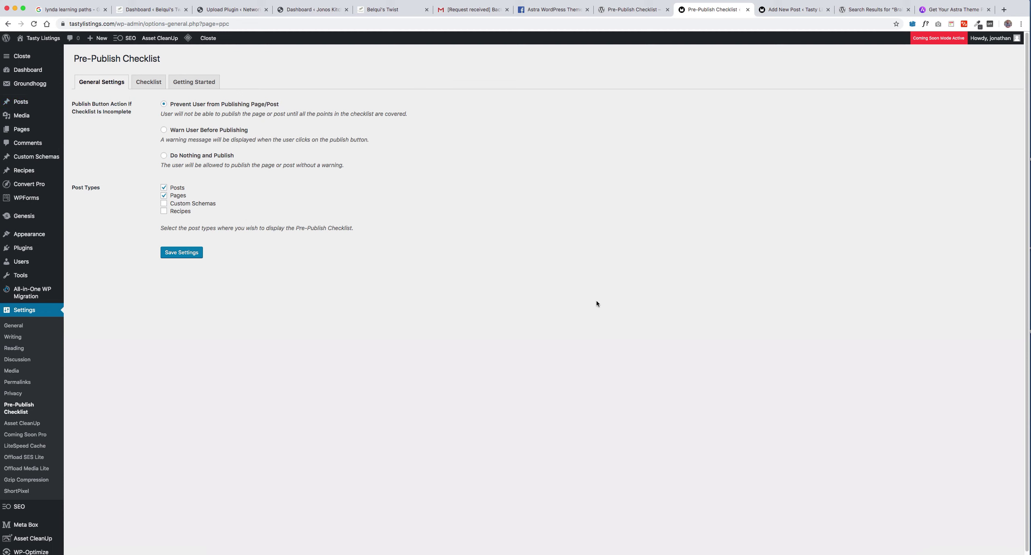
left_click(148, 83)
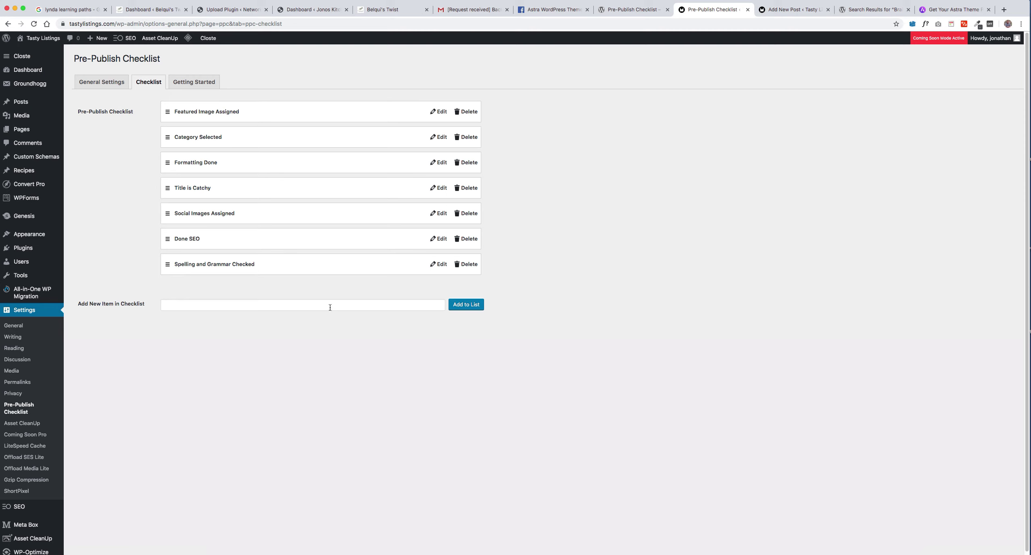
left_click(465, 307)
left_click(199, 306)
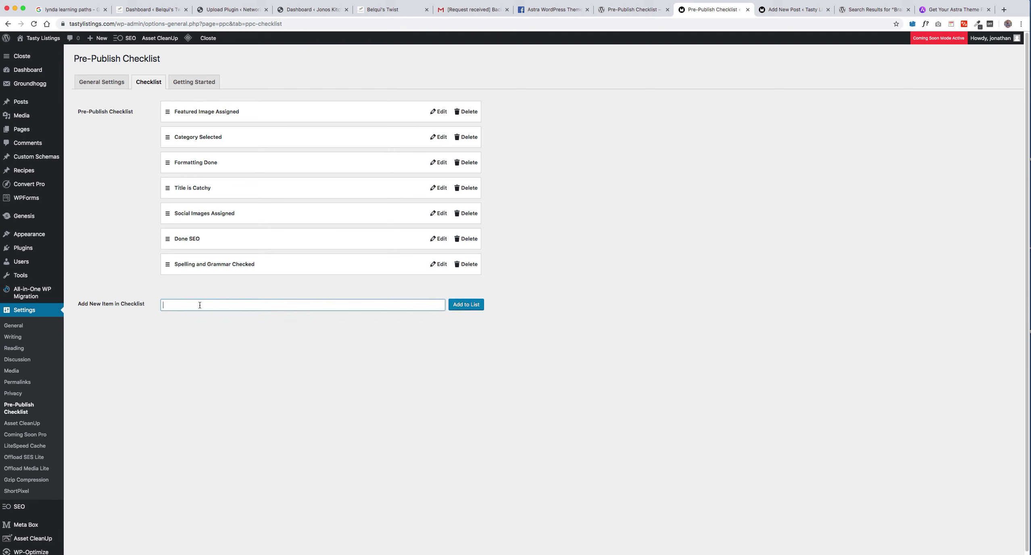
type("Hav e ")
type("I added prec")
type("ce")
type("photos?")
left_click(462, 305)
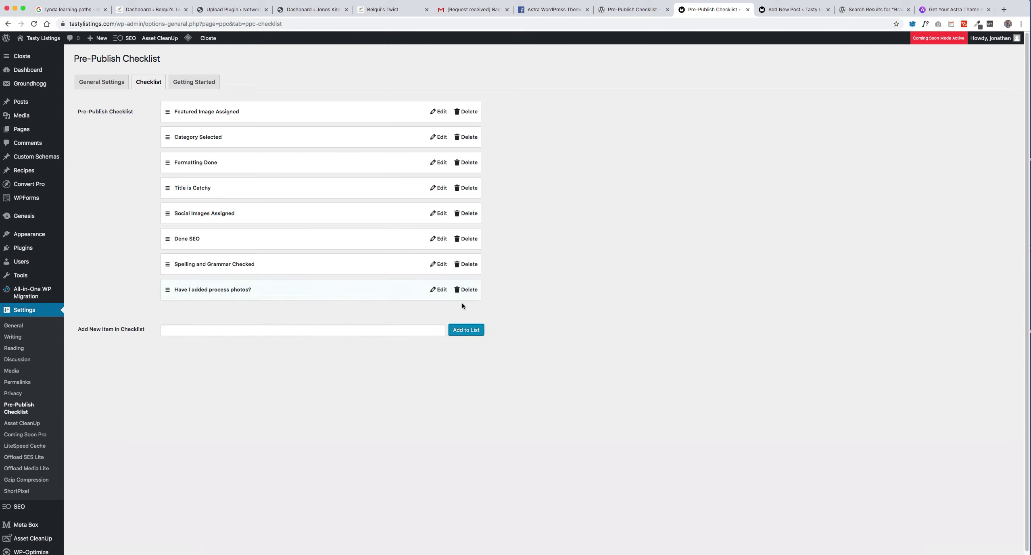
Step: Reload the new post editor, then tick and untick 'Have I added process photos?' to test it
left_click(787, 13)
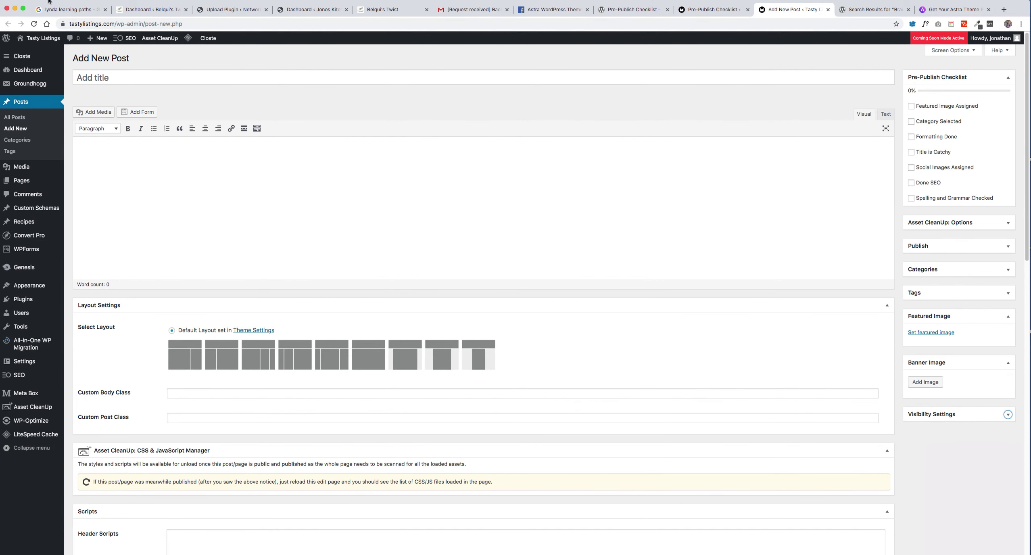
left_click(33, 24)
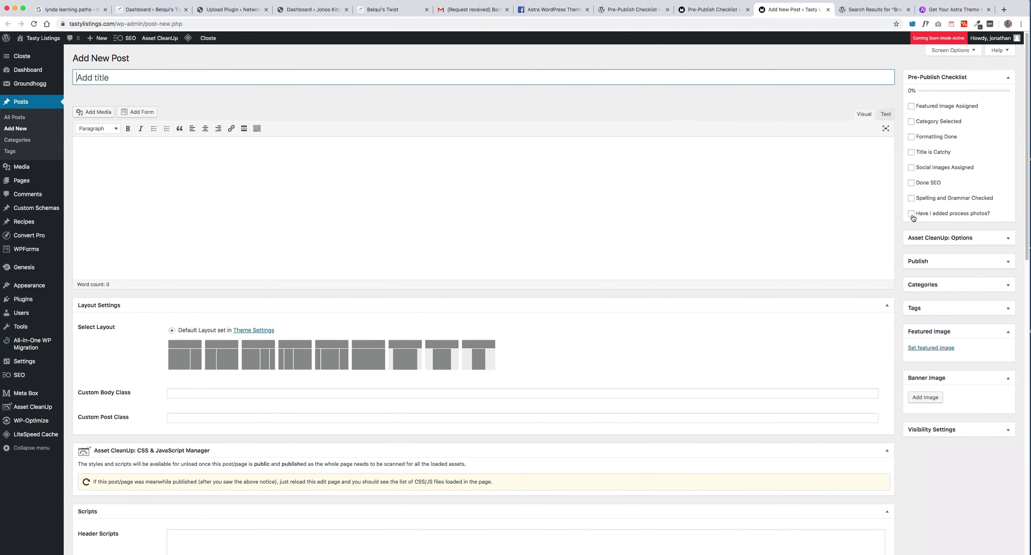
left_click(913, 217)
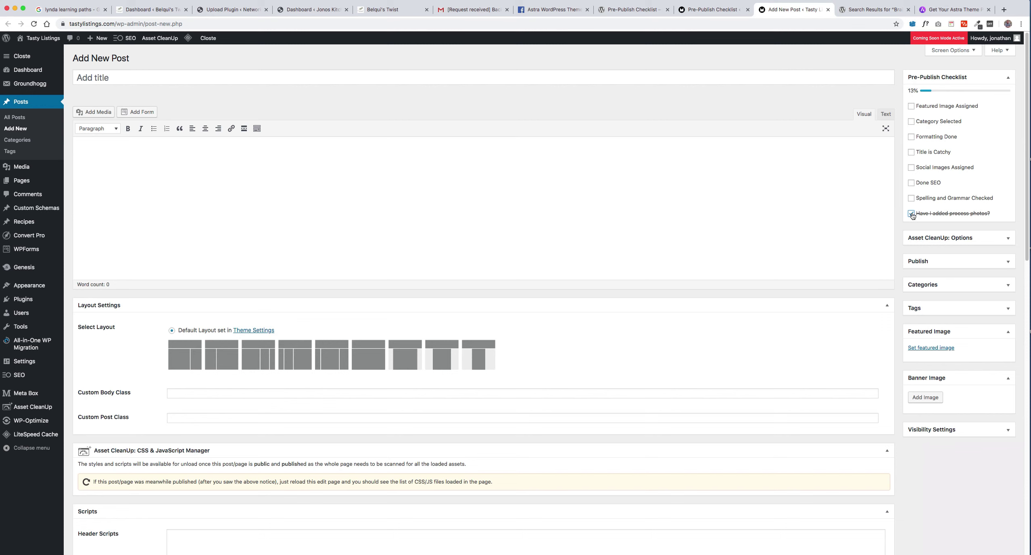
left_click(912, 216)
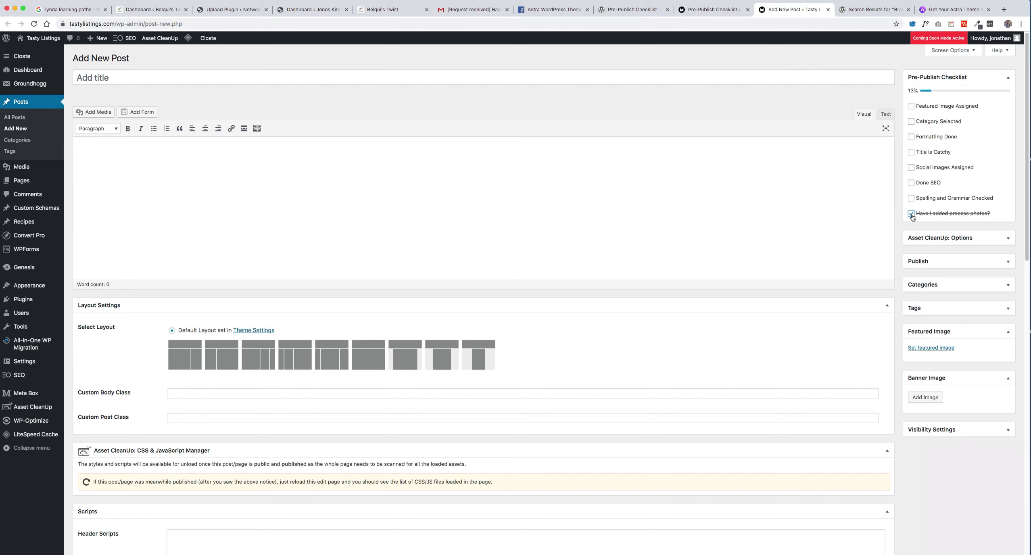
Step: Reorder the checklist: 'Have I added process photos?' first, 'Formatting Done' second
left_click(713, 9)
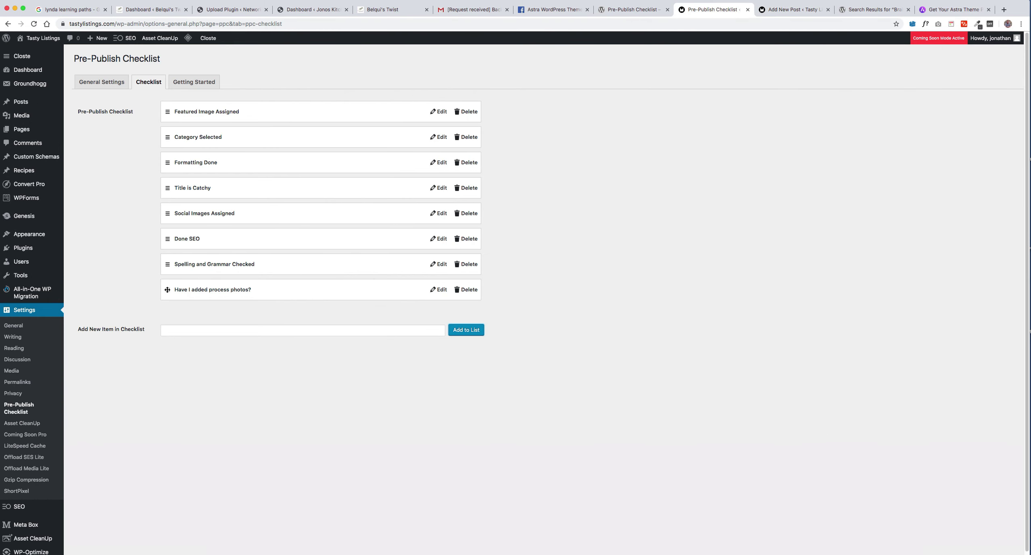
left_click_drag(170, 291, 163, 110)
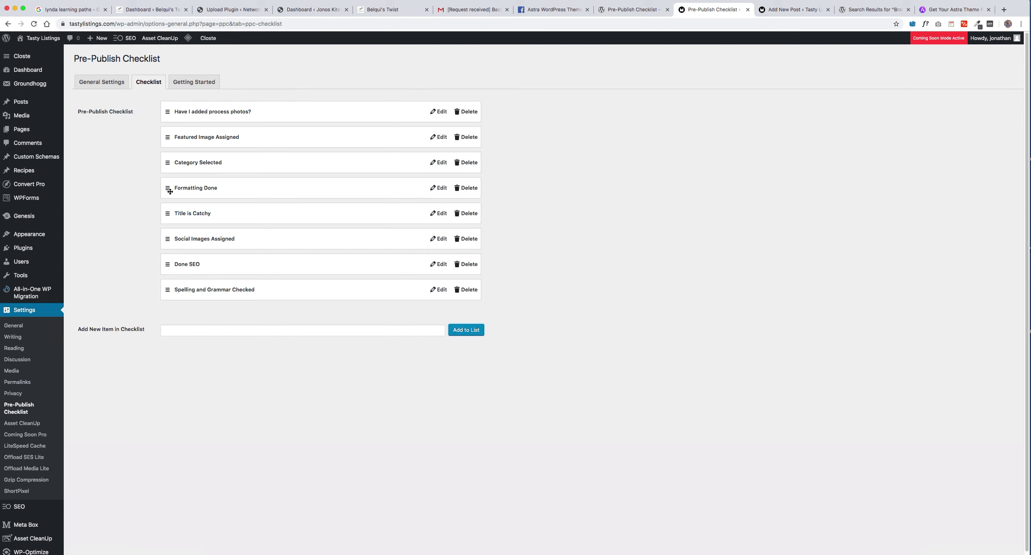
mouse_move(168, 189)
left_mouse_down()
mouse_move(168, 131)
mouse_move(166, 205)
mouse_move(169, 187)
left_mouse_up()
Step: Display the Pre-Publish Checklist plugin's Getting Started guide
scroll(422, 392, "down", 1)
scroll(676, 211, "up", 1)
scroll(672, 211, "down", 1)
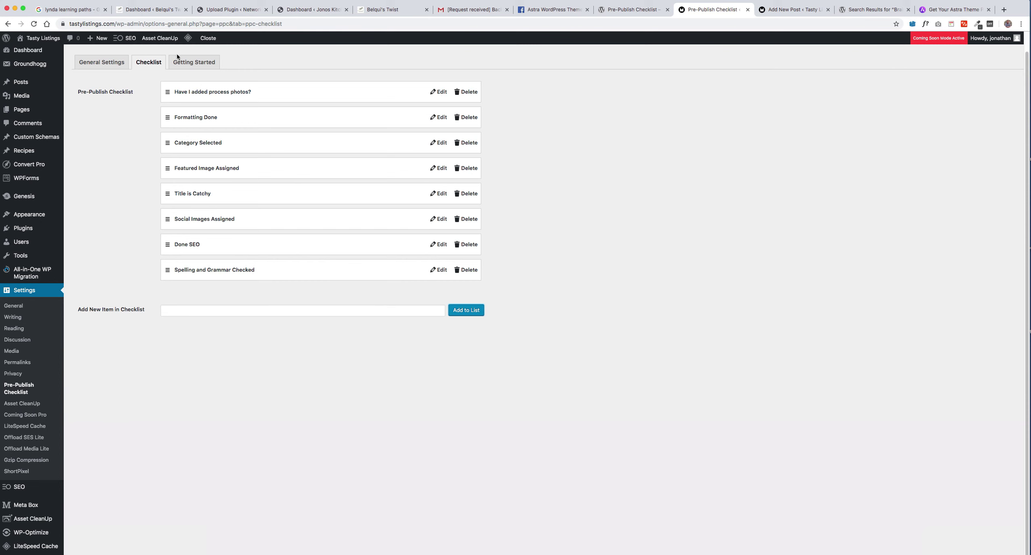
left_click(194, 64)
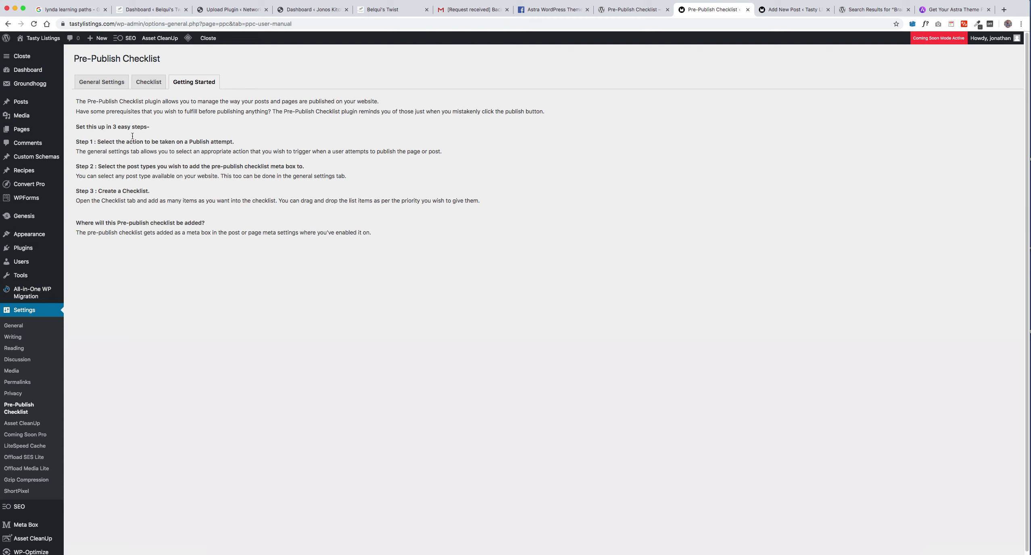
left_click(99, 89)
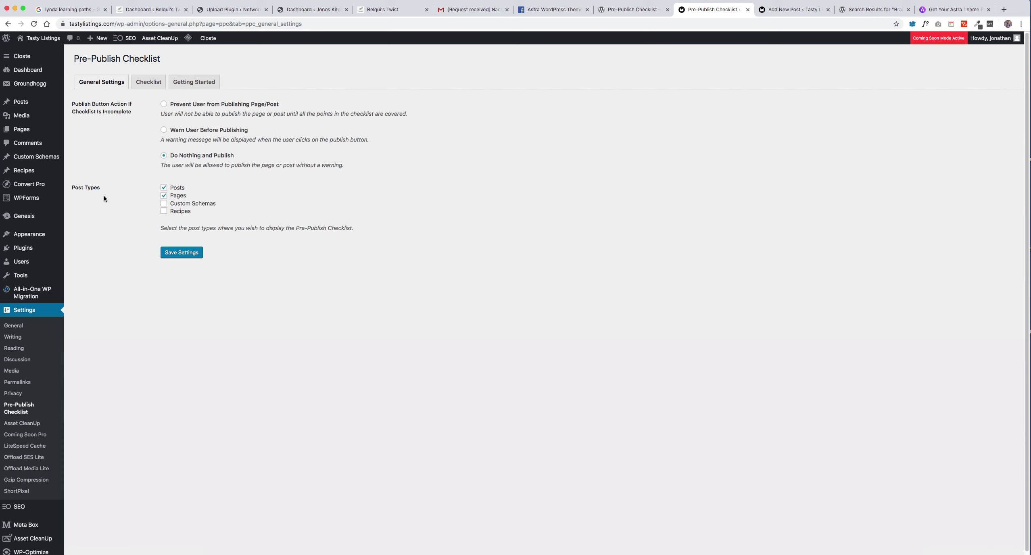
left_click(181, 253)
left_click(144, 83)
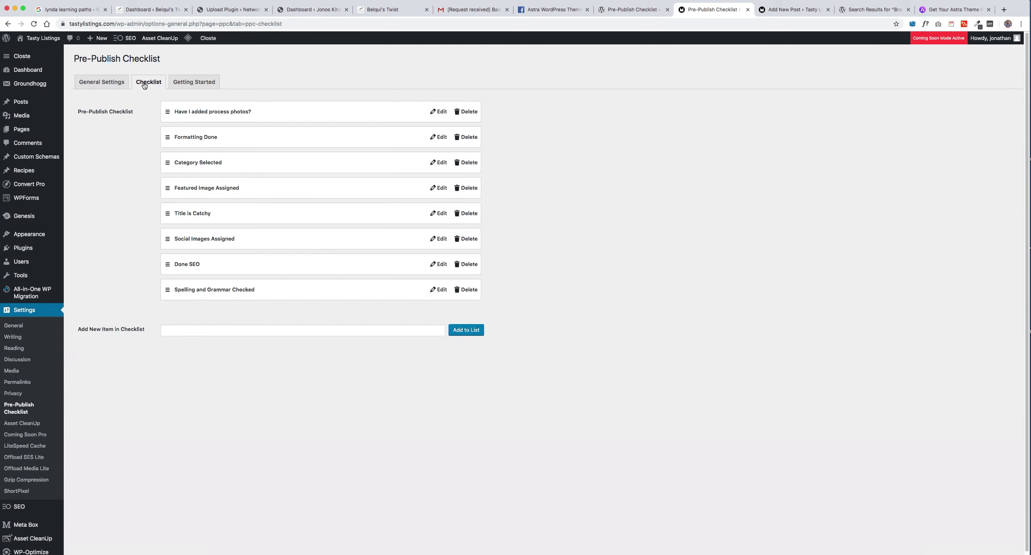
left_click(98, 84)
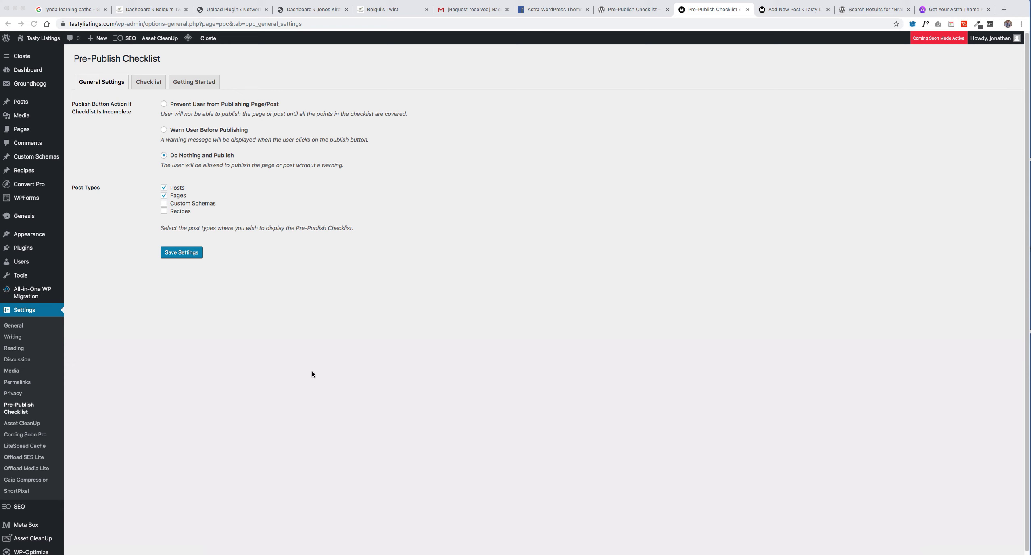
Step: Open Recipes > Add new in a new browser tab and switch to that Recipe editor
scroll(313, 369, "down", 1)
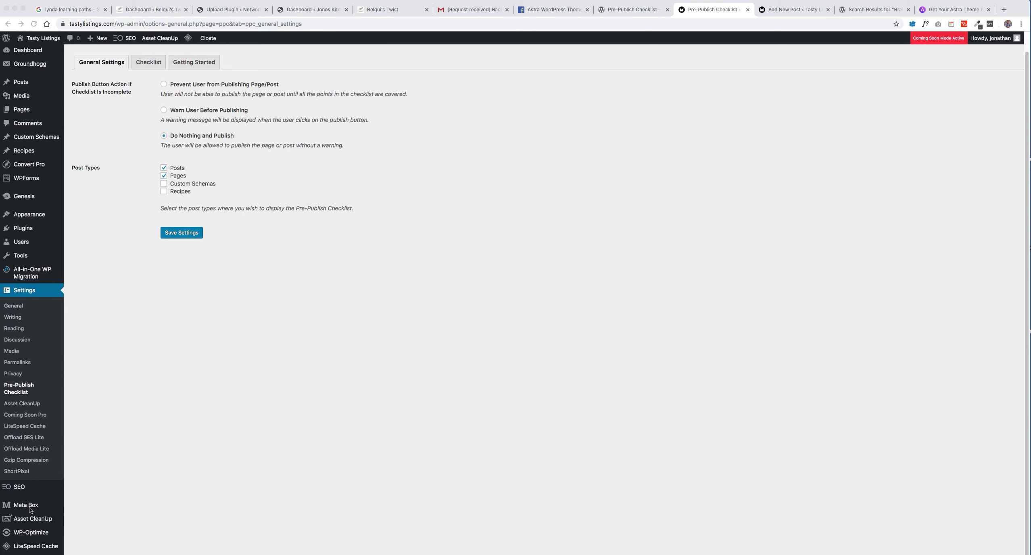
left_click(45, 507)
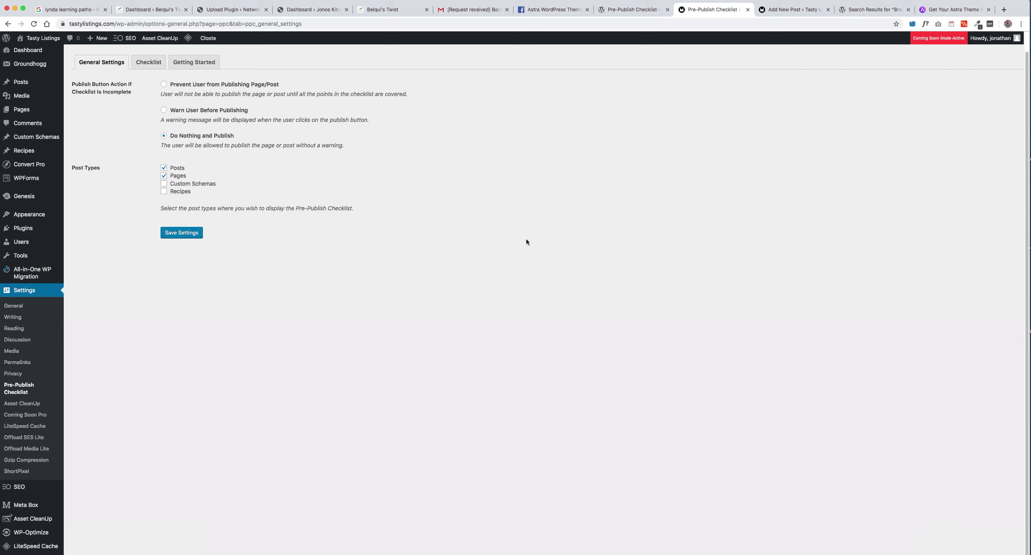
mouse_move(25, 155)
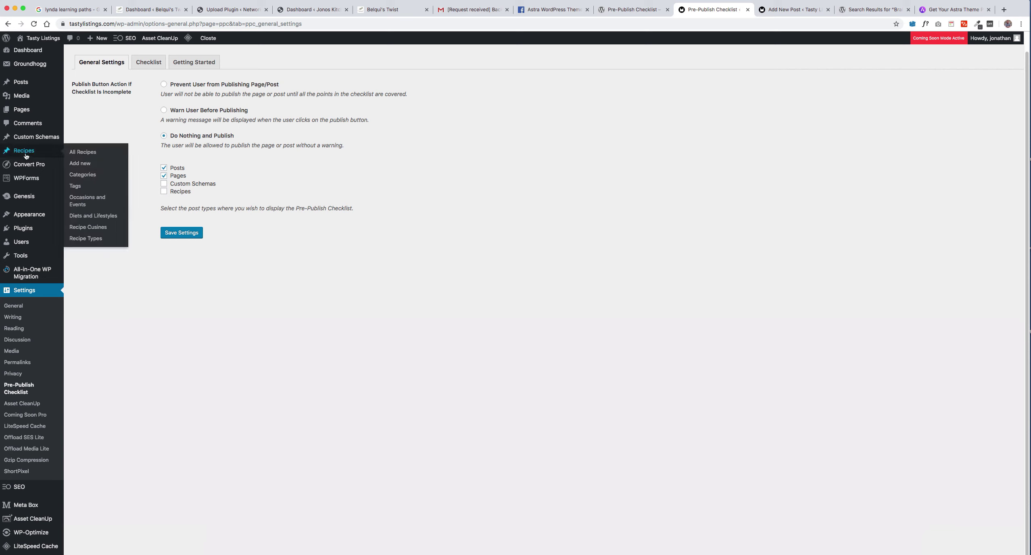
right_click(78, 162)
left_click(95, 167)
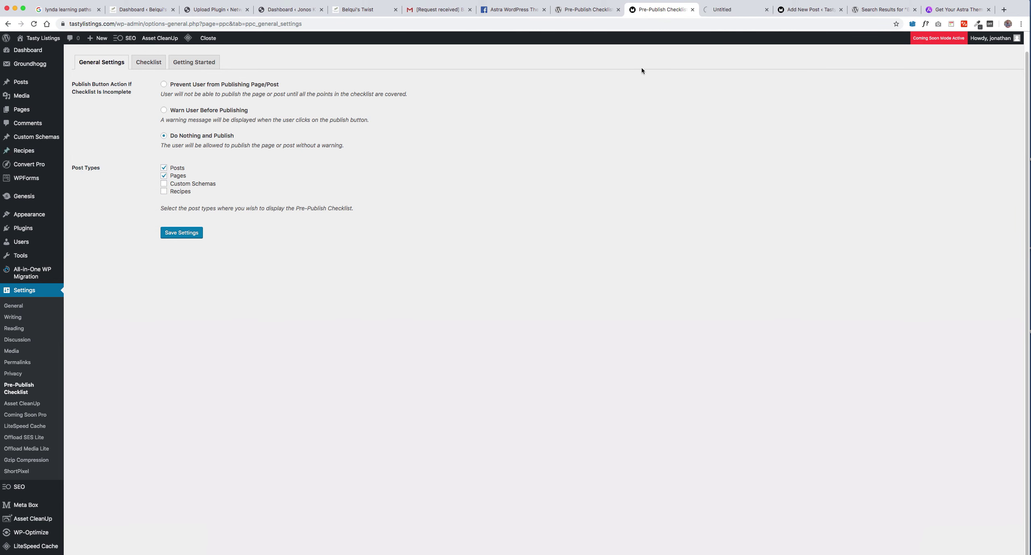
left_click(738, 12)
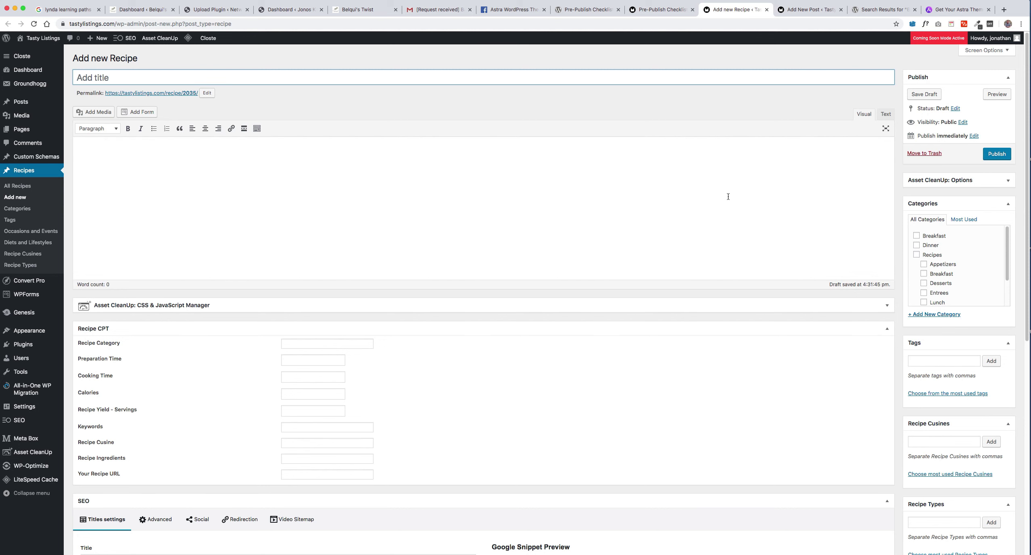
Step: Collapse all nine sidebar boxes, Categories through Diets and Lifestyles, then return to the checklist settings
left_click(1008, 204)
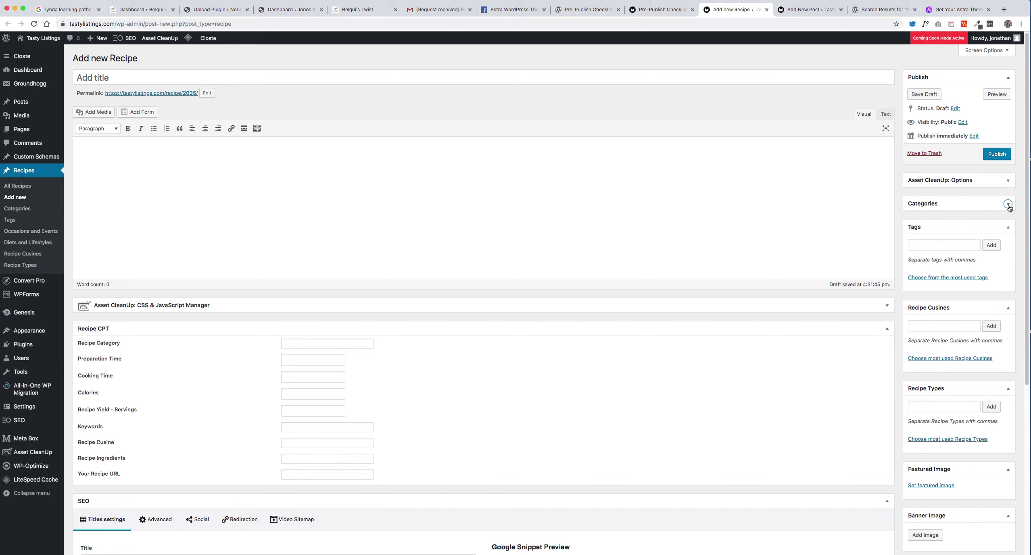
left_click(1008, 228)
left_click(1007, 250)
left_click(1008, 276)
left_click(1008, 300)
left_click(1007, 322)
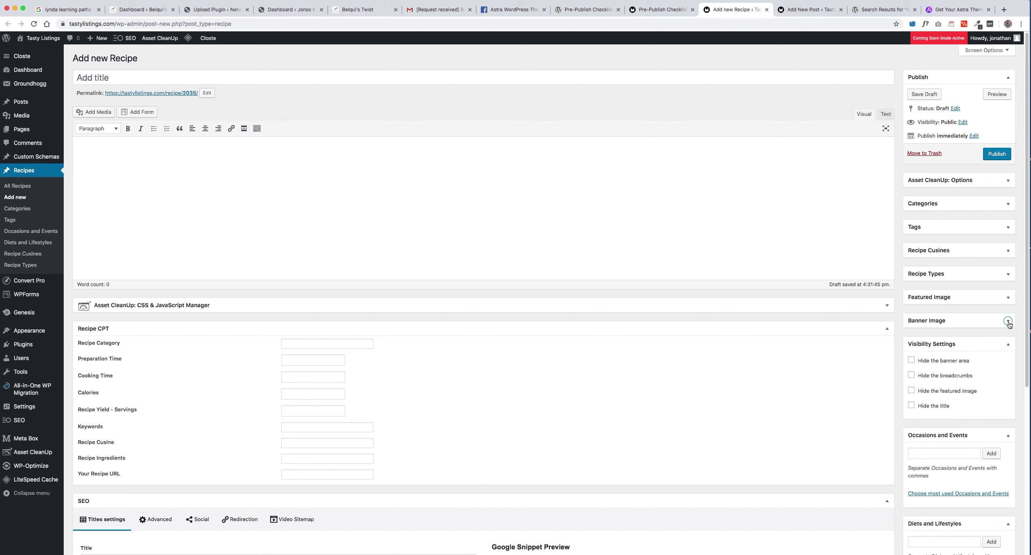
left_click(1009, 344)
left_click(1008, 367)
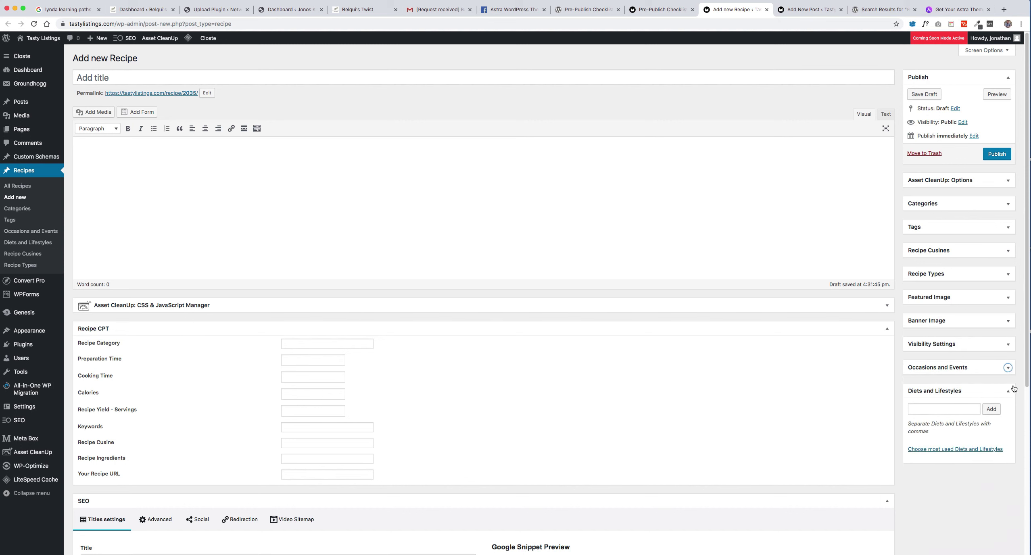
left_click(1008, 391)
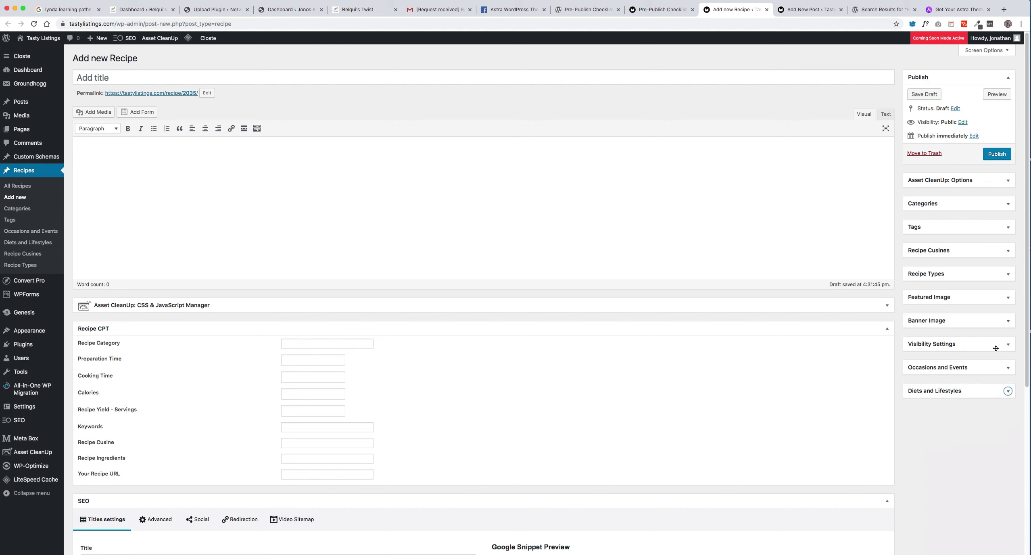
left_click(651, 9)
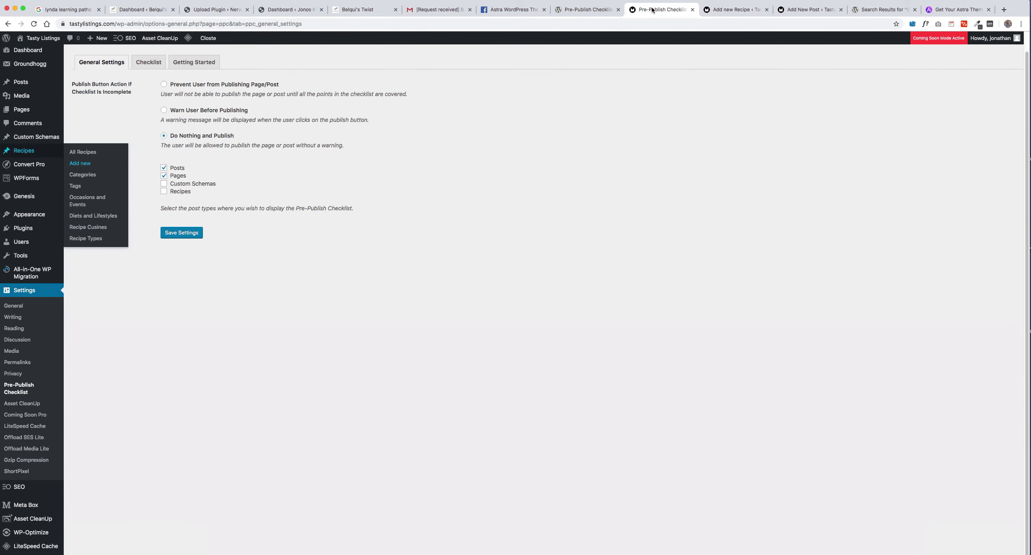
Step: Tick Recipes under Post Types, save settings, and reload the Recipe editor to show the checklist
left_click(164, 191)
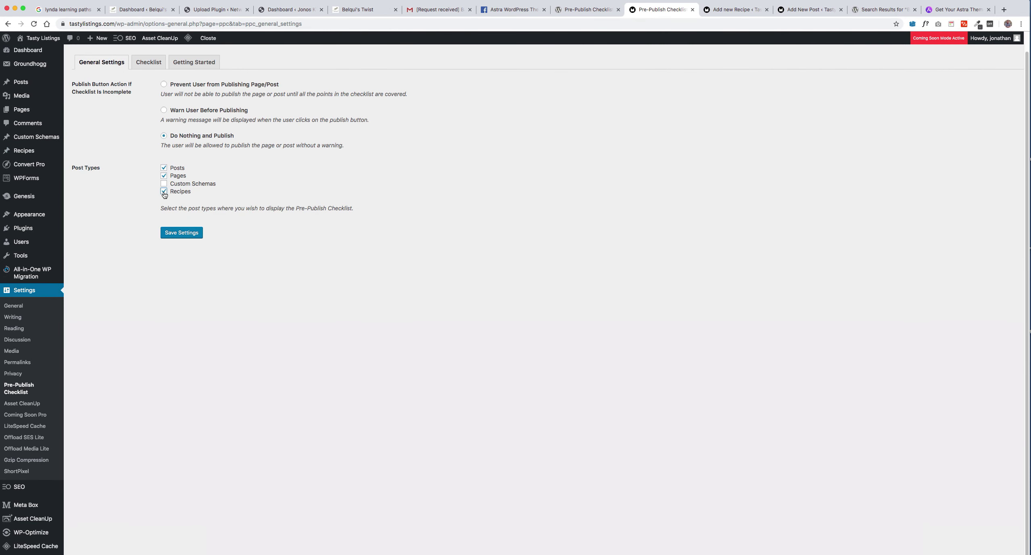
left_click(180, 233)
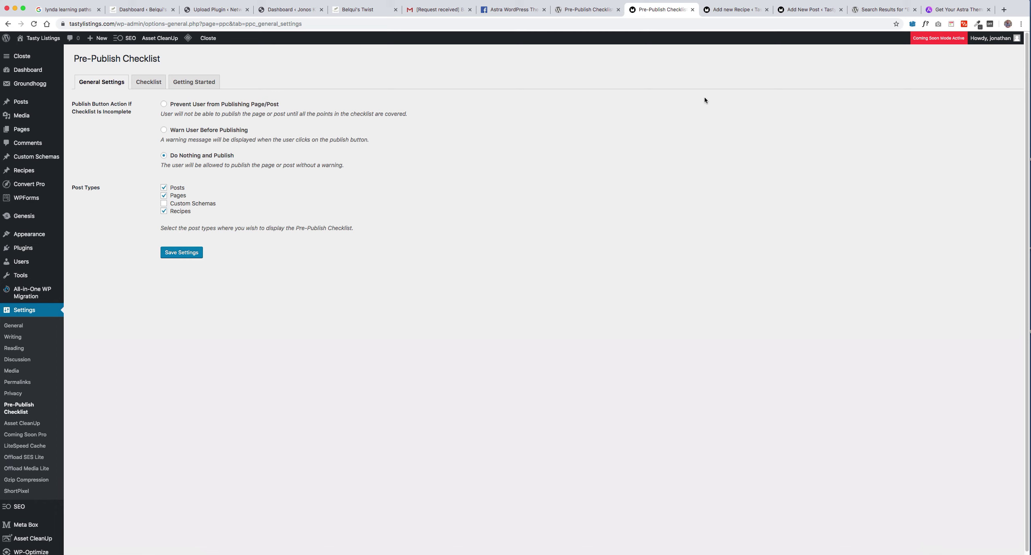
left_click(734, 13)
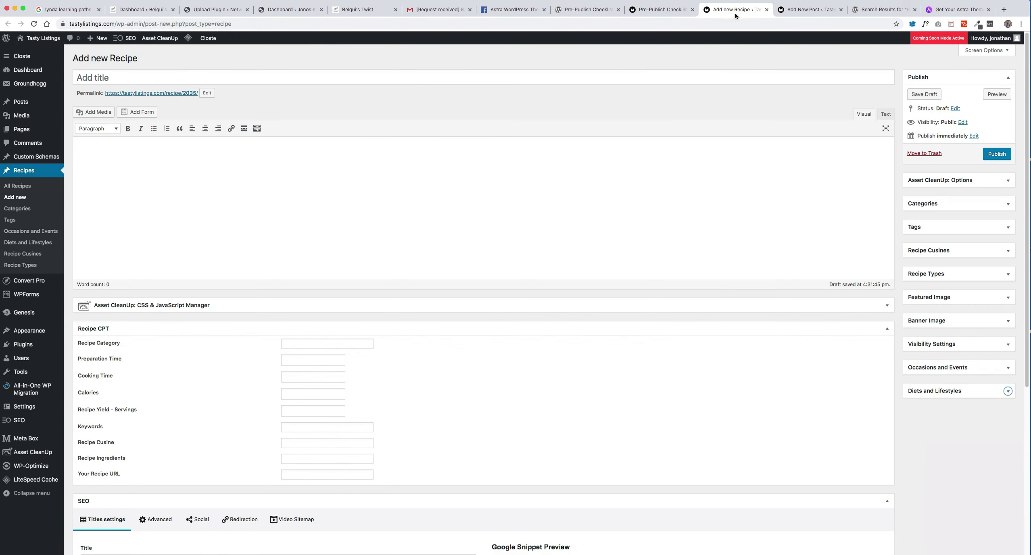
left_click(34, 25)
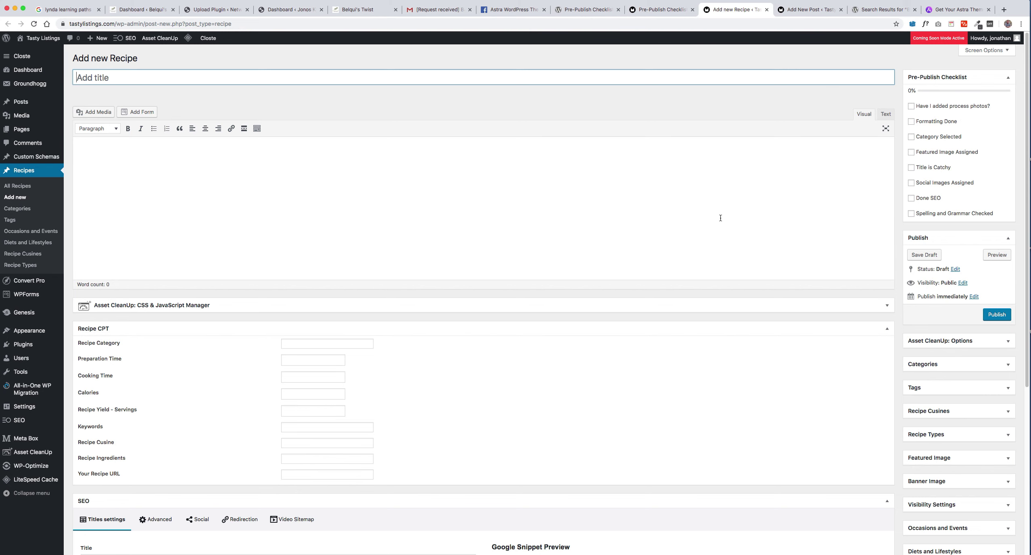
Step: Review the plugin's WordPress.org page, selecting its Pre-Publish Checklist title, then return to site settings
left_click(590, 10)
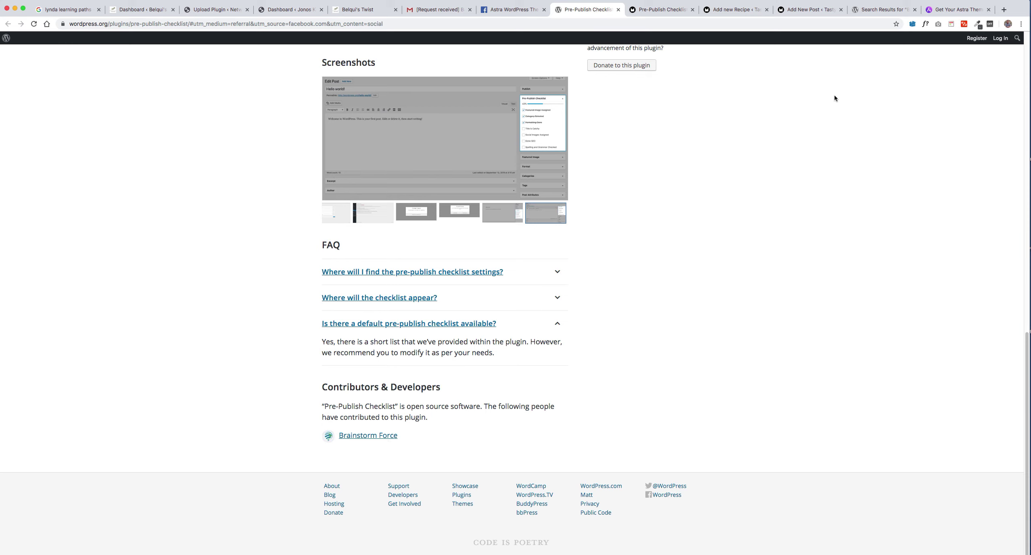
scroll(825, 93, "up", 20)
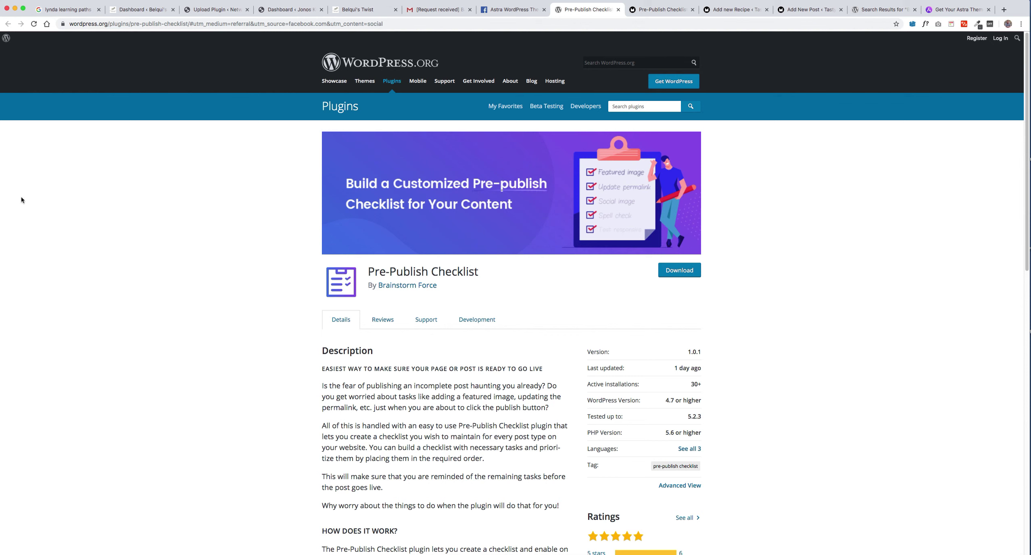
left_click_drag(368, 271, 480, 271)
left_click(805, 229)
left_click(653, 12)
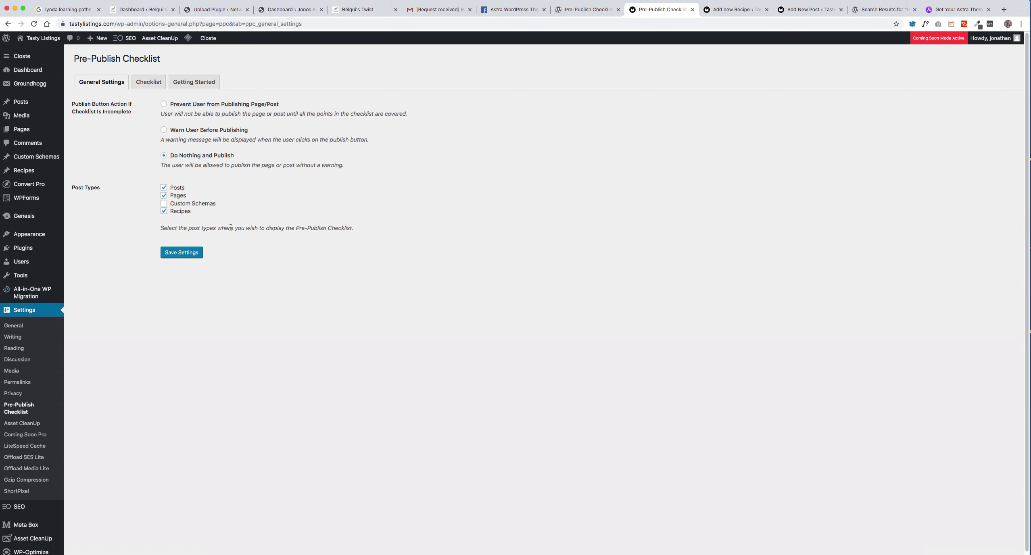
Step: Look over the Checklist items and Getting Started guide, then return to the Recipe editor
left_click(148, 84)
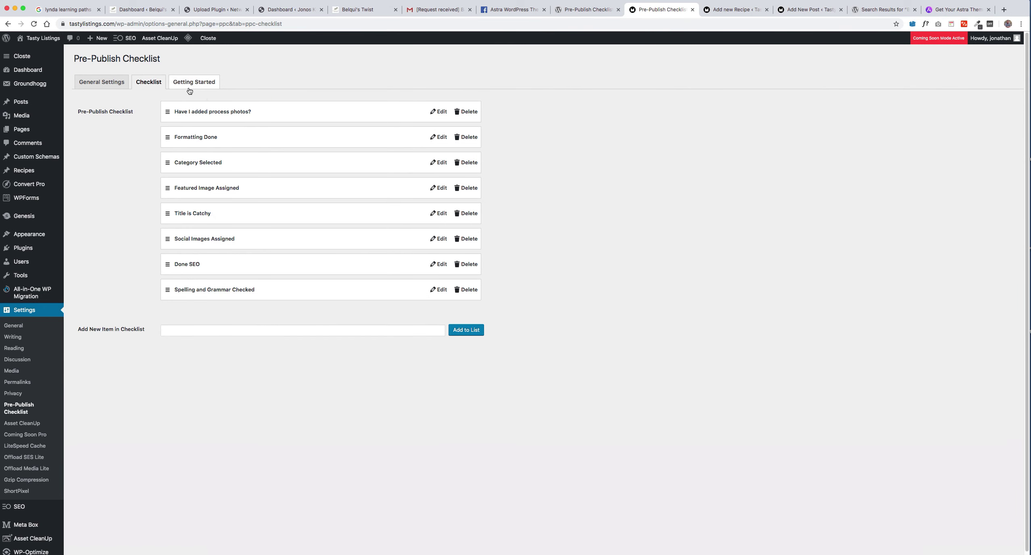
left_click(228, 333)
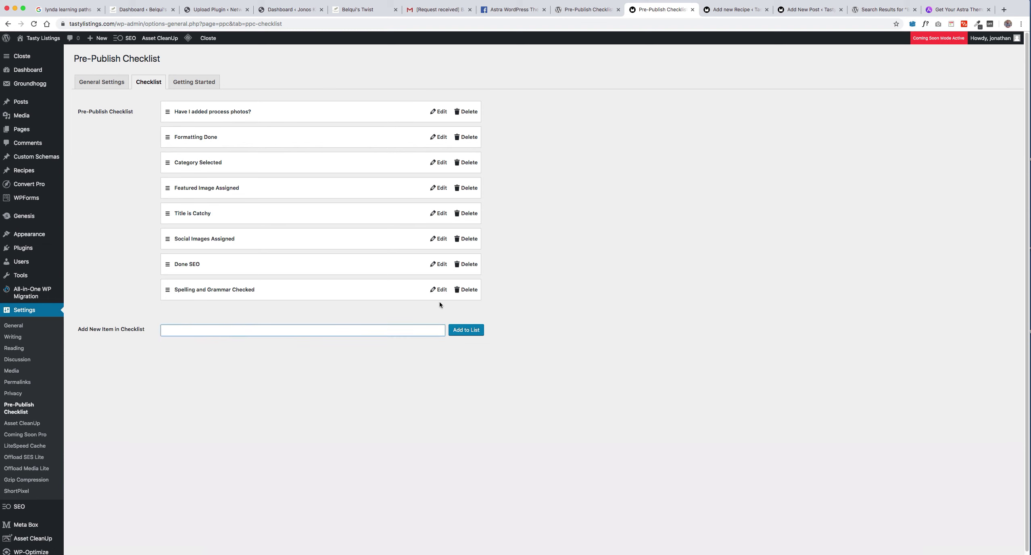
left_click(200, 82)
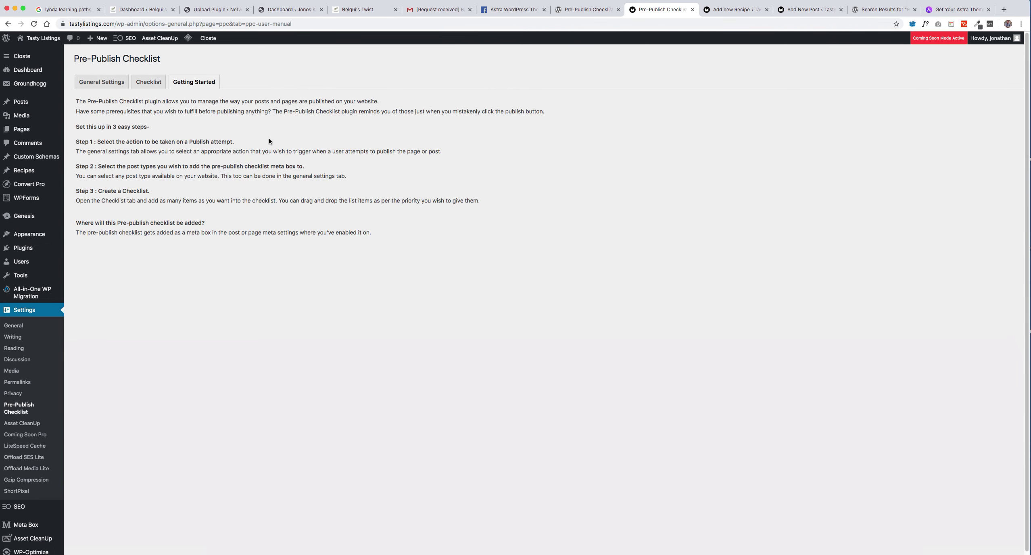
left_click(743, 15)
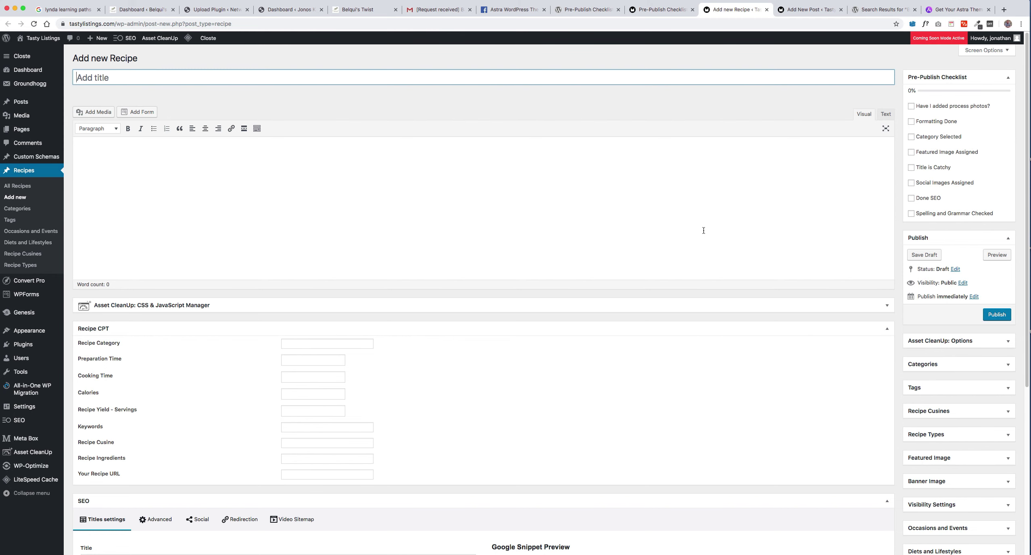
Step: Inspect the Recipe Category, Preparation Time, Cooking Time and Calories fields in the recipe editor
scroll(720, 214, "down", 8)
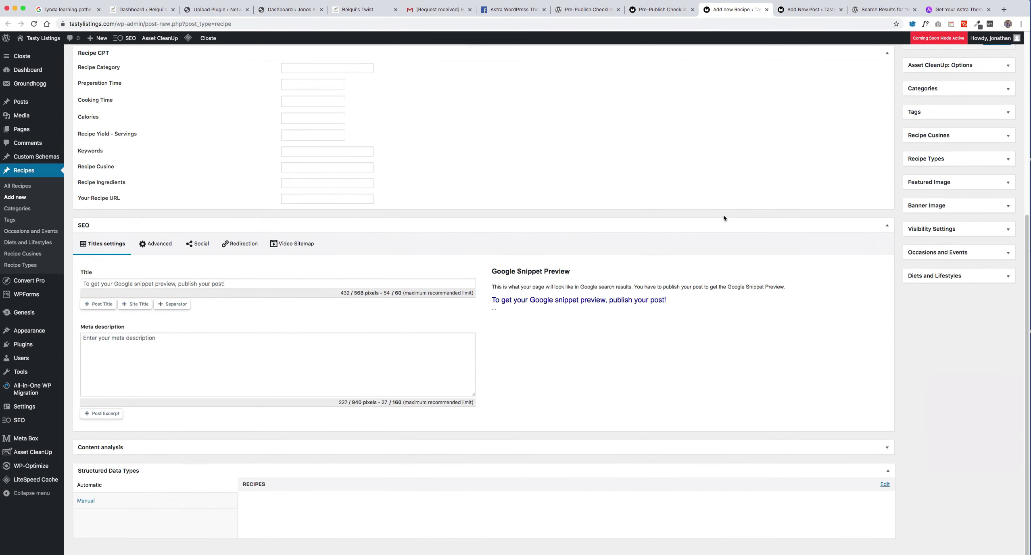
scroll(725, 218, "up", 7)
scroll(730, 222, "down", 1)
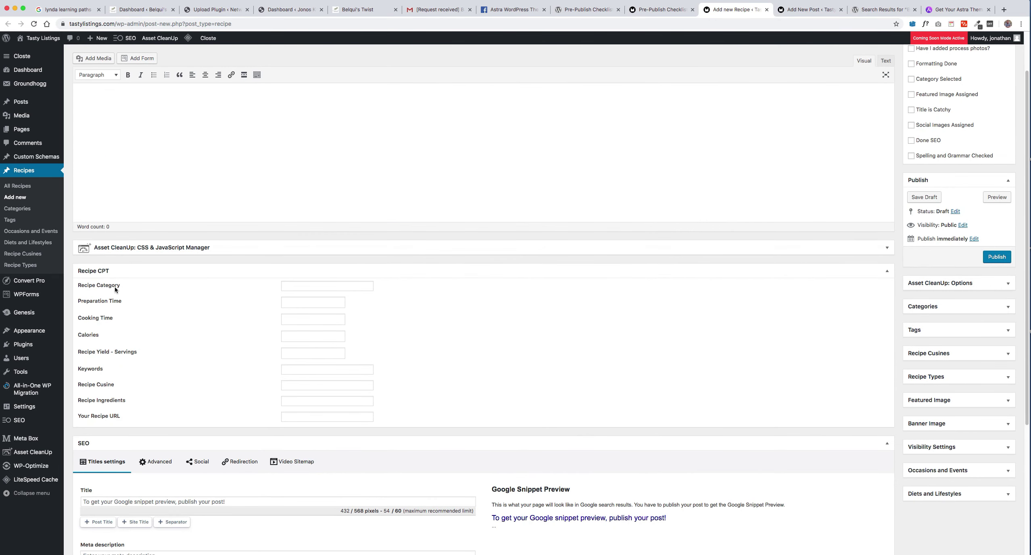
left_click(291, 284)
left_click(288, 300)
left_click(298, 319)
left_click(299, 337)
Step: Show the SEO box's Social settings with Facebook and Twitter fields, then scroll back up
scroll(505, 298, "down", 5)
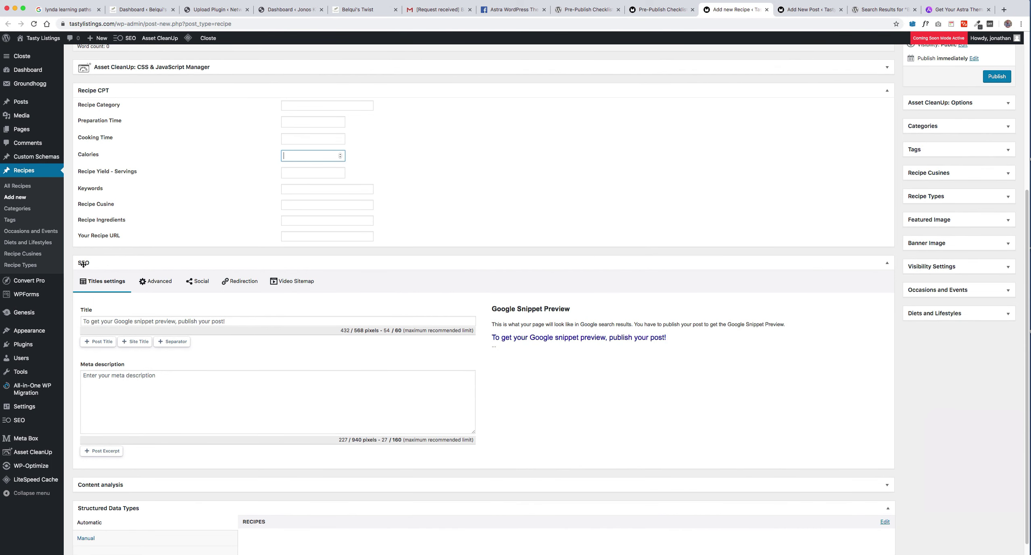
left_click(194, 284)
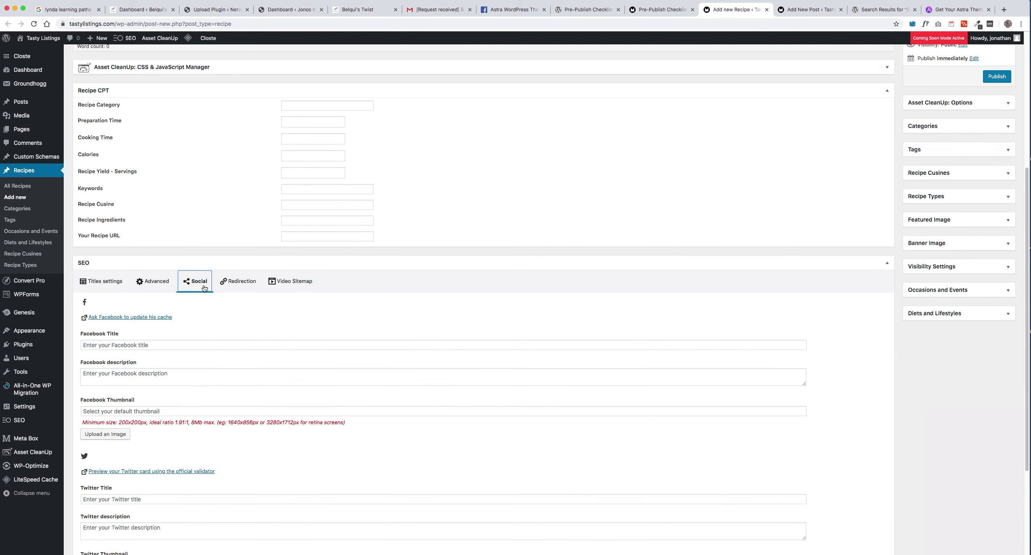
scroll(536, 329, "down", 1)
scroll(544, 331, "down", 4)
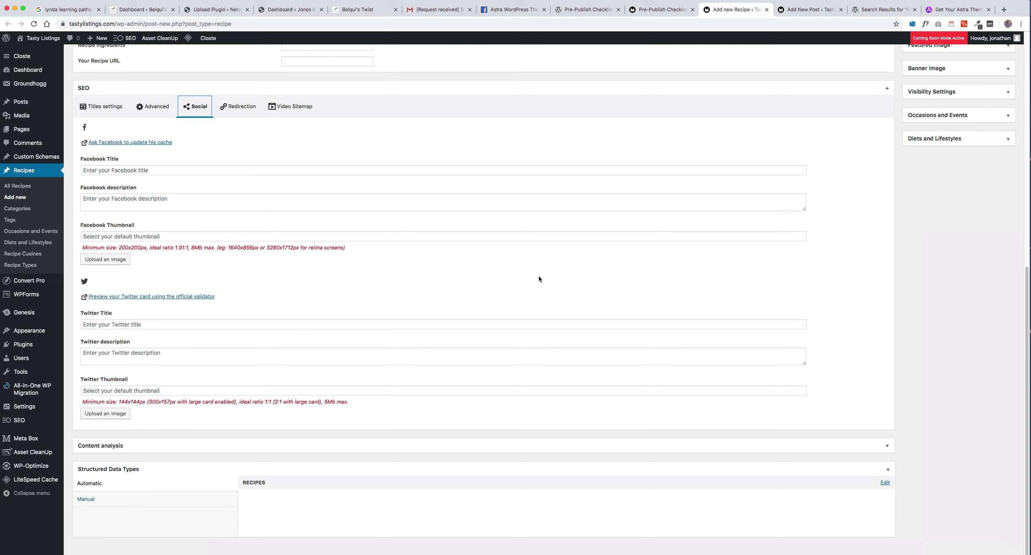
scroll(573, 276, "up", 10)
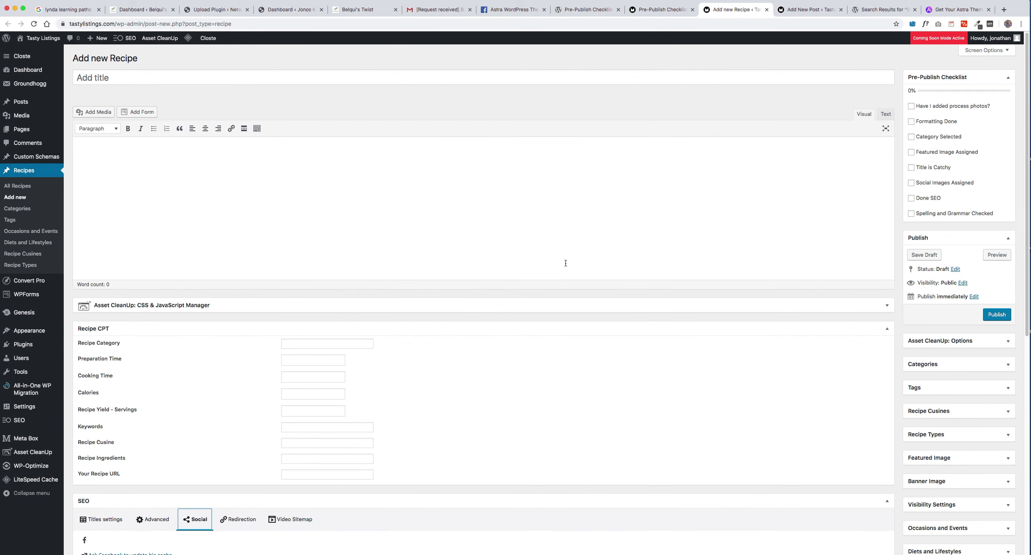